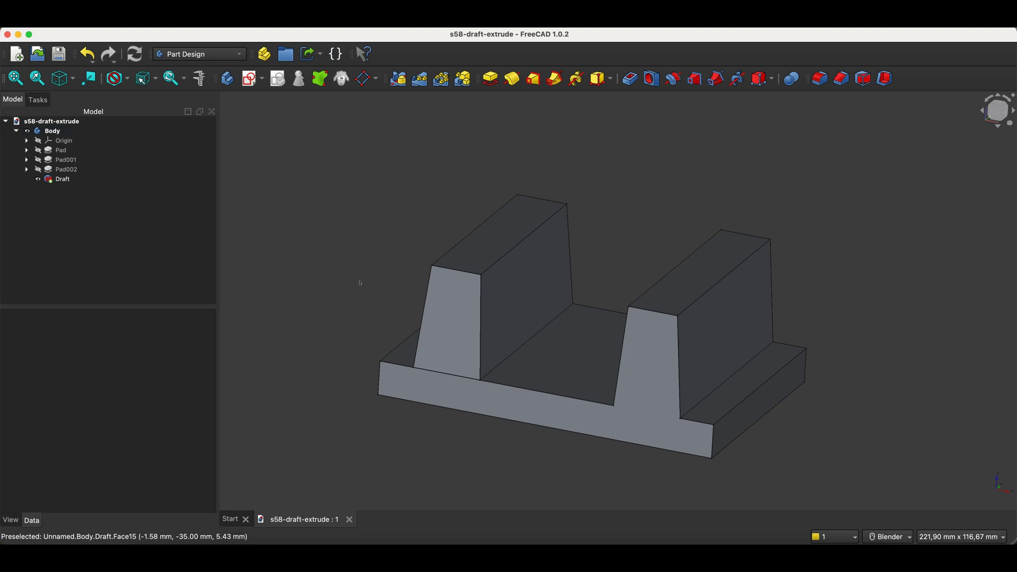
- Close the finished s58-draft-extrude example model
click(349, 521)
- Create a new Part Design body with a sketch on the XY plane
click(303, 152)
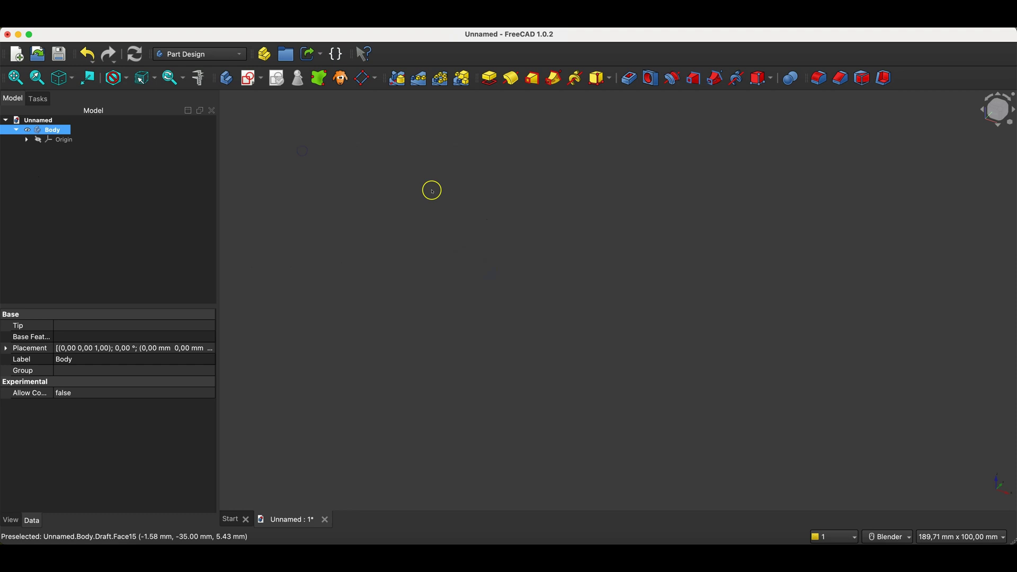
click(250, 78)
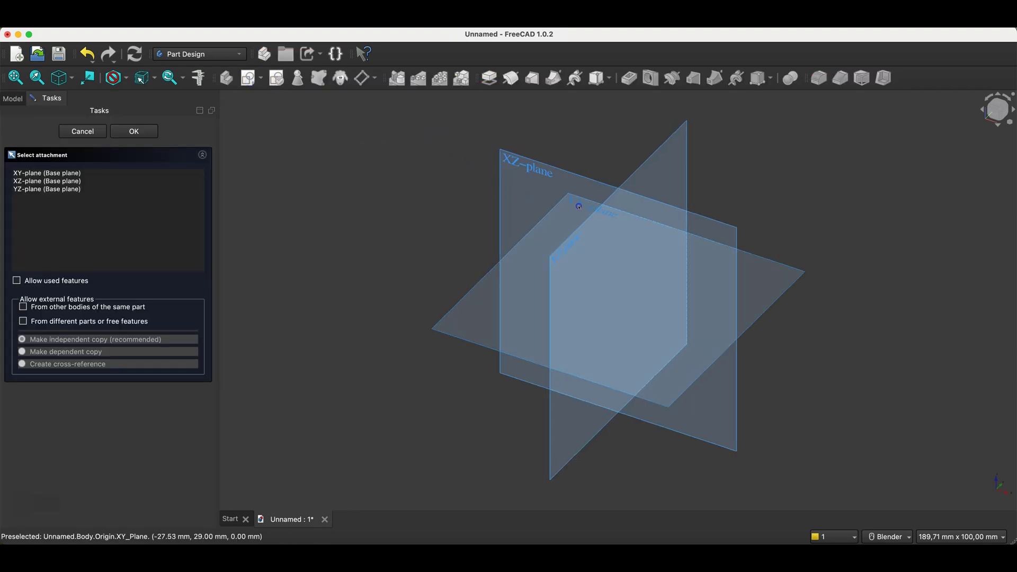
click(583, 204)
- Draw a 100 × 70 mm rectangle centred on the origin and pad it
click(569, 78)
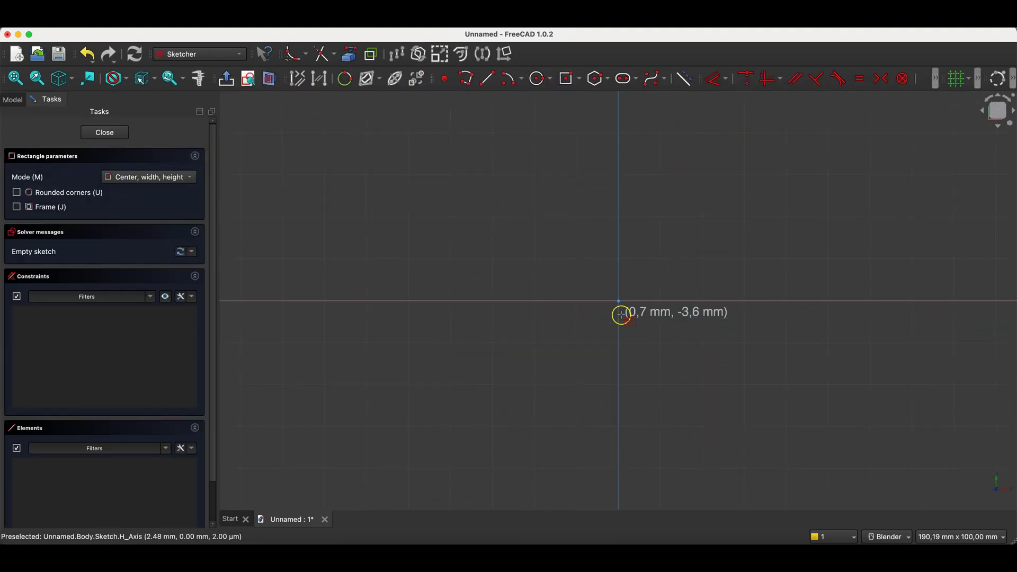
click(618, 301)
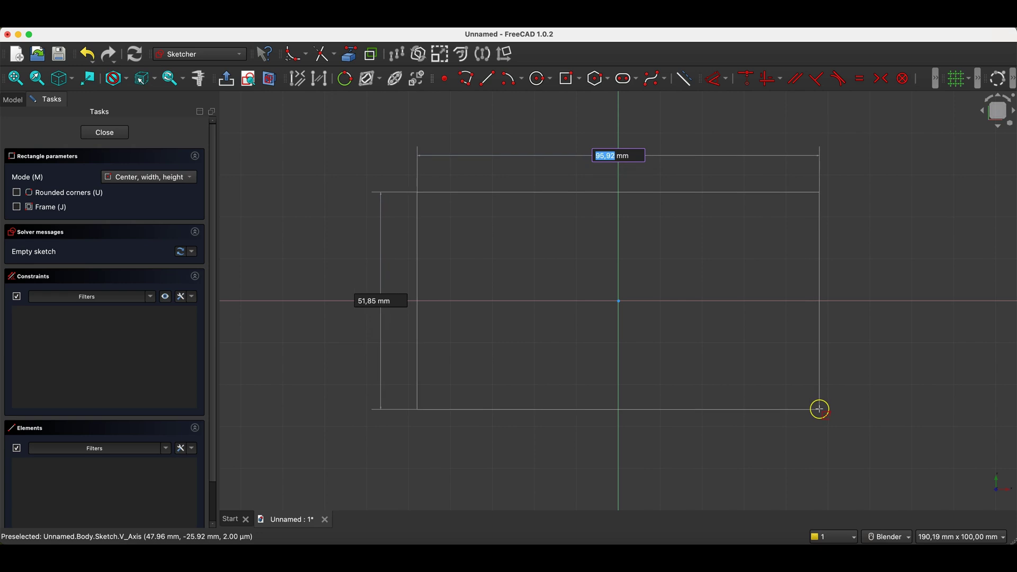
text(100)
key(Tab)
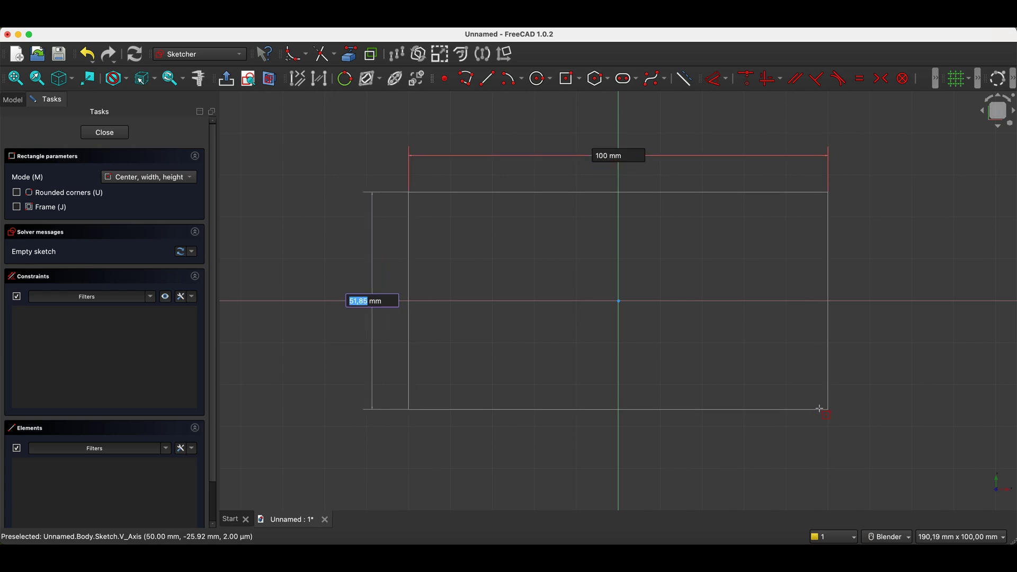
key(Return)
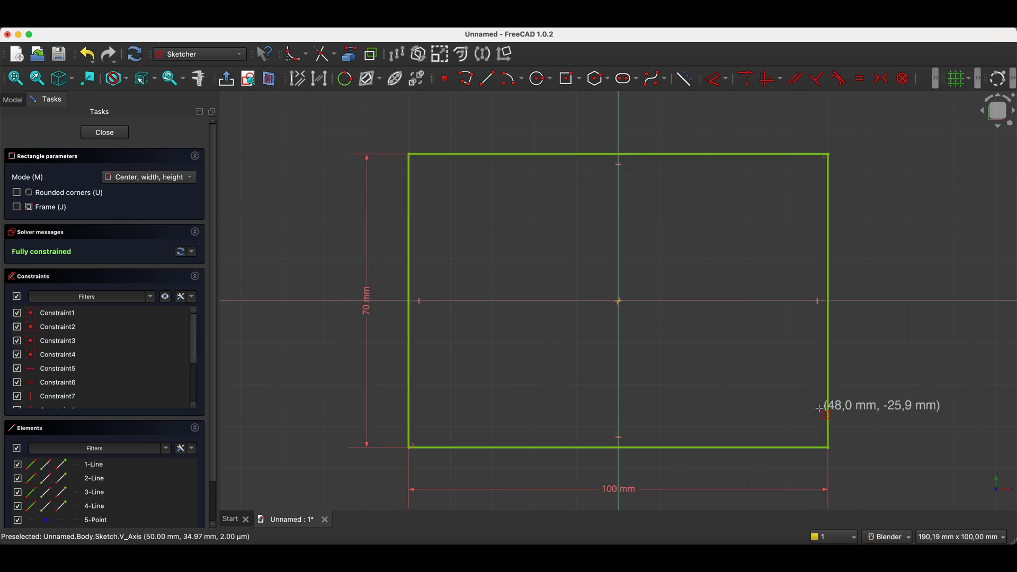
click(104, 131)
click(489, 78)
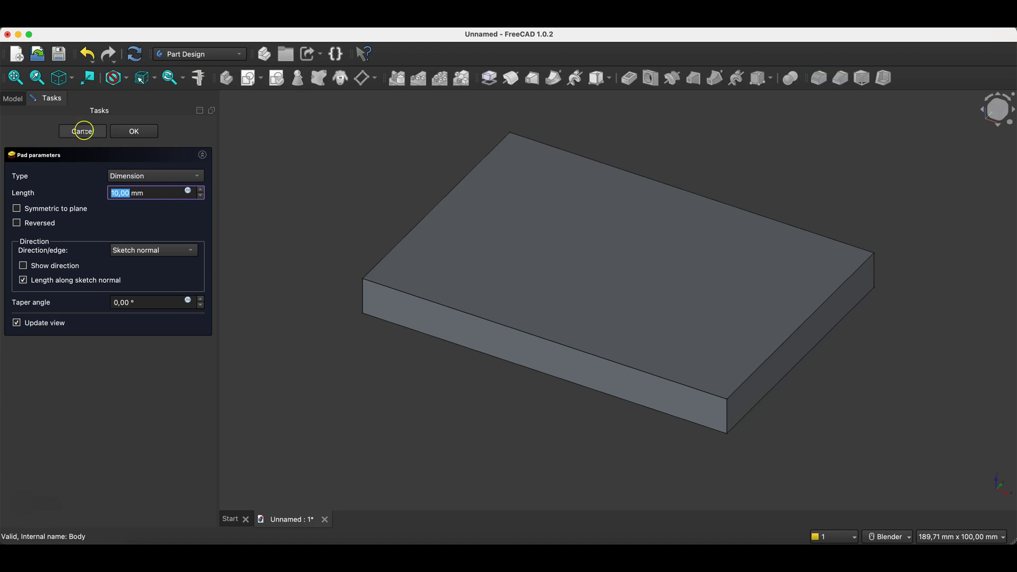
- Accept the 10 mm plate and sketch on its top face, referencing the top edge
click(127, 133)
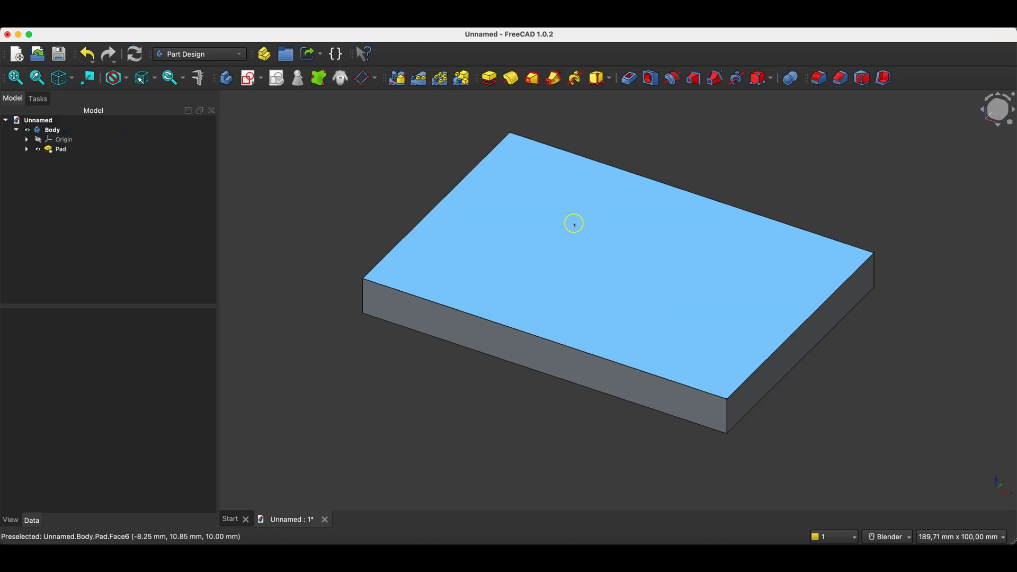
click(551, 218)
click(226, 78)
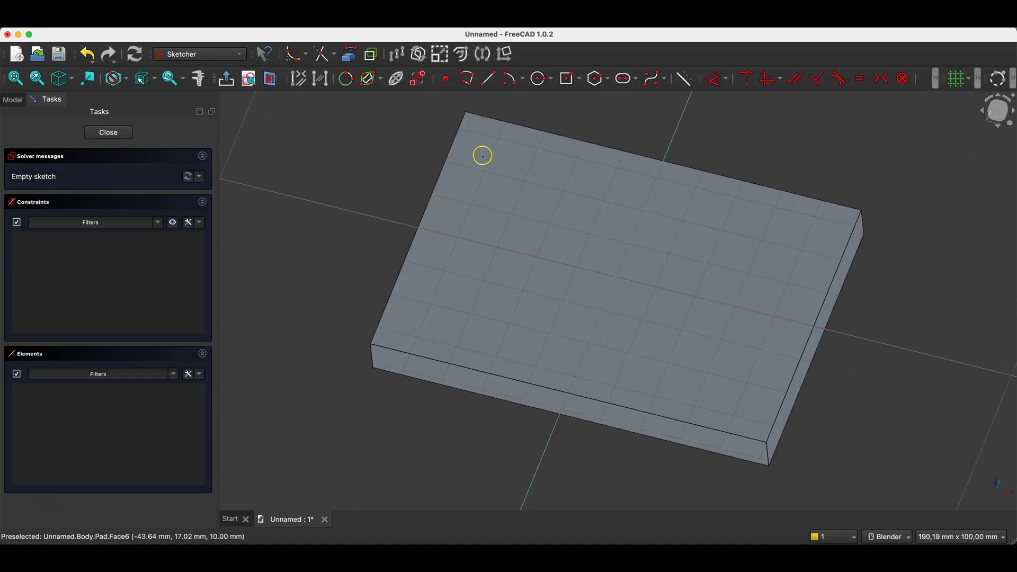
click(345, 79)
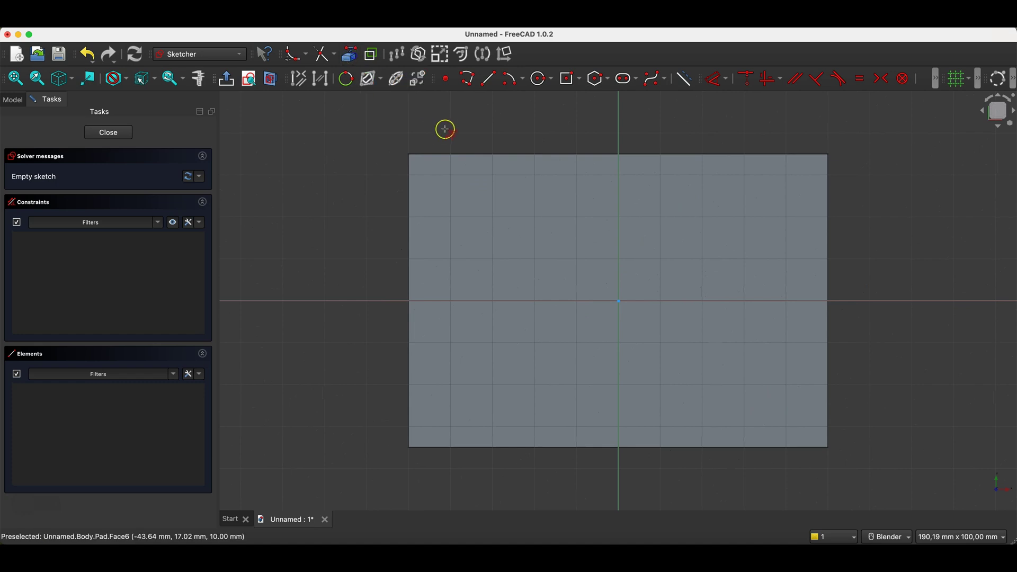
click(458, 154)
- Draw a 20 mm-wide centred rectangle strip reaching the plate's edge
click(569, 85)
click(471, 301)
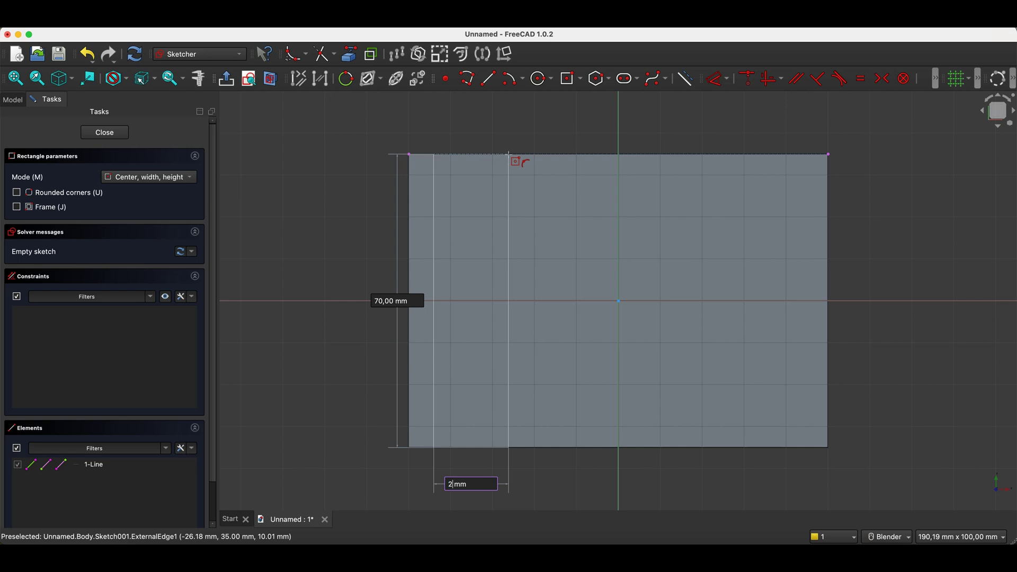
key(Tab)
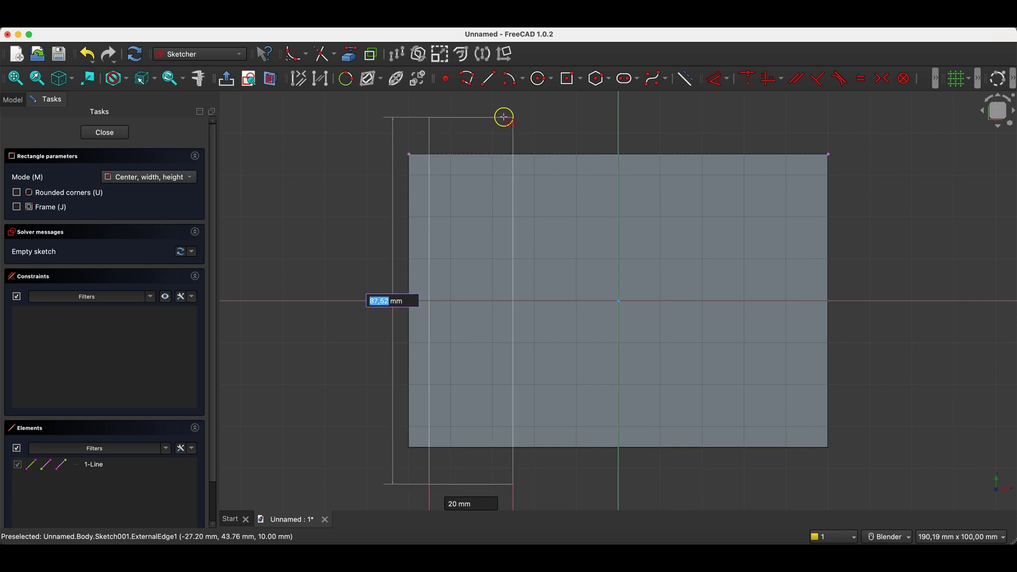
click(512, 155)
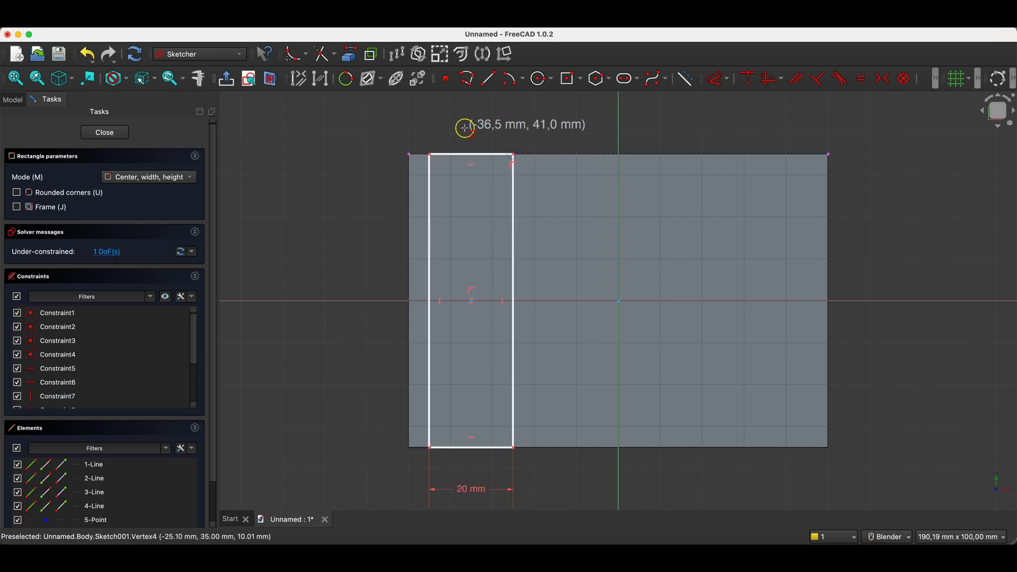
key(Escape)
- Constrain the strip 10 mm horizontally from the left edge and close the sketch
click(429, 155)
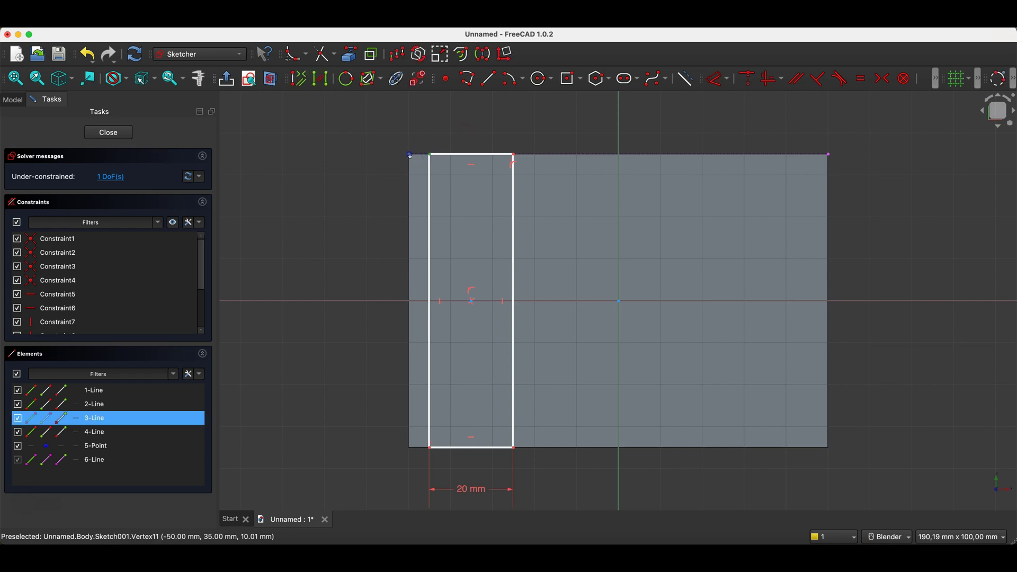
click(409, 155)
click(409, 156)
key(d)
click(413, 121)
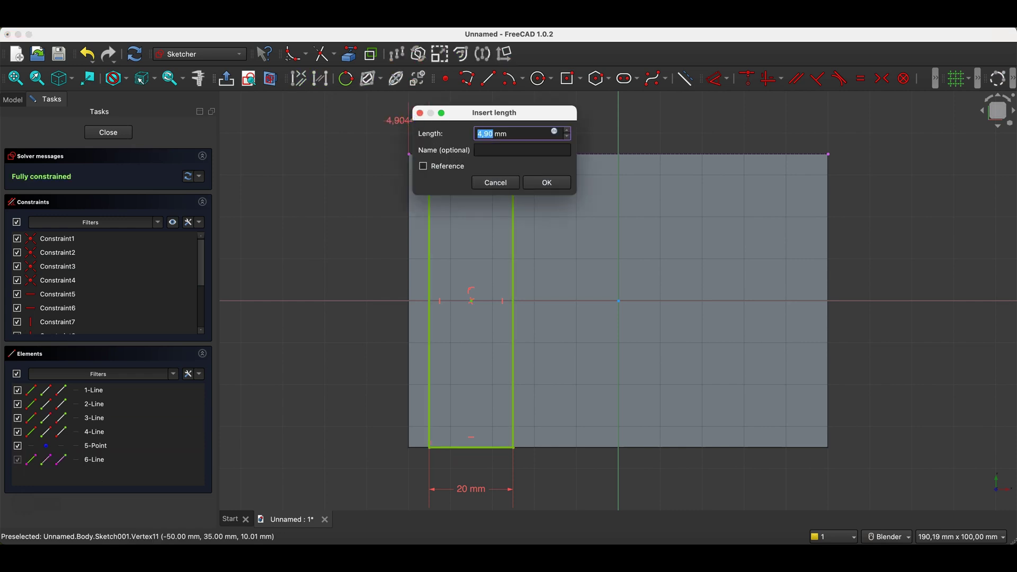
text(10)
key(Return)
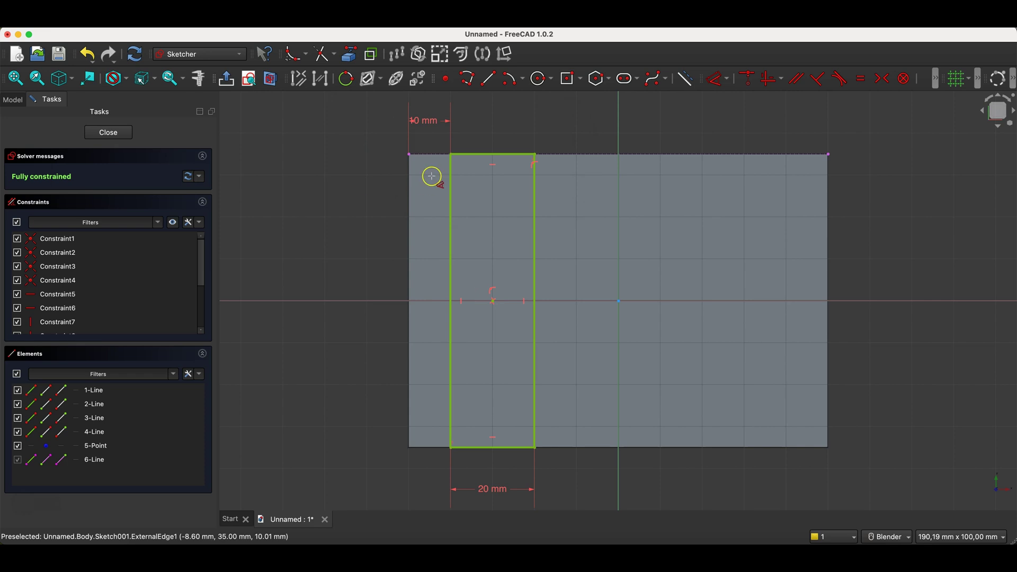
click(111, 132)
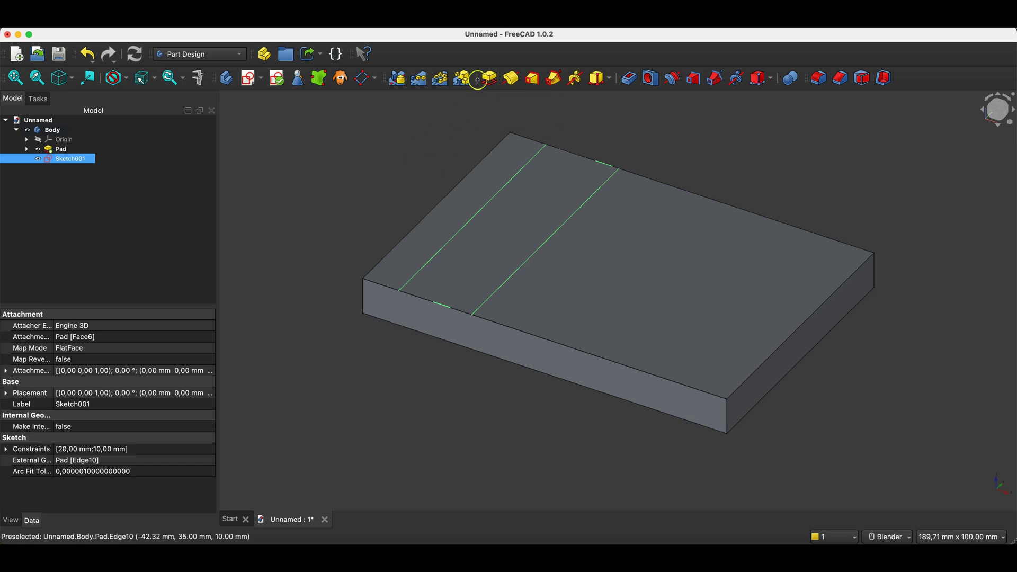
- Pad Sketch001 30 mm with a −5° taper angle into a rib
click(489, 80)
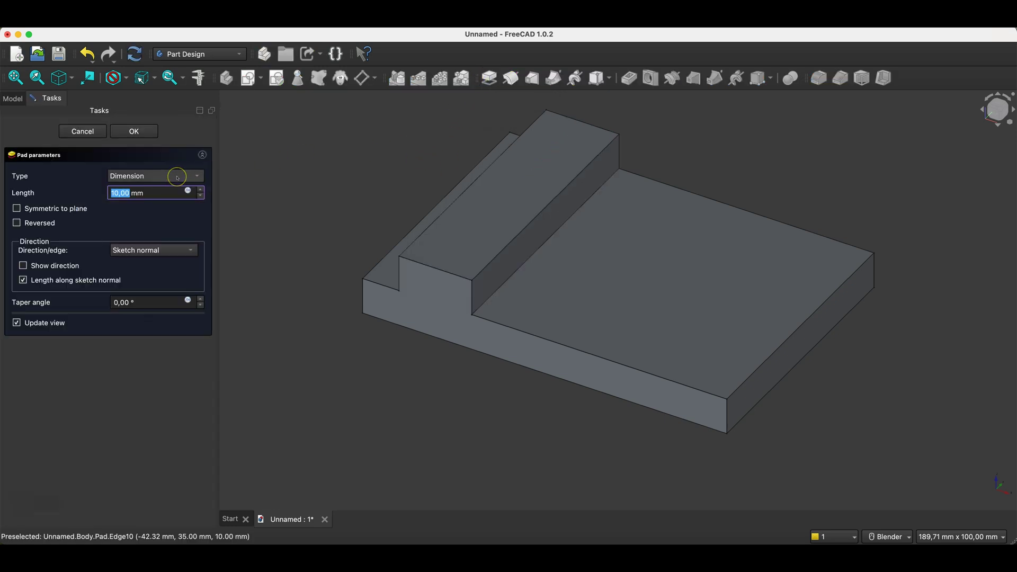
text(30)
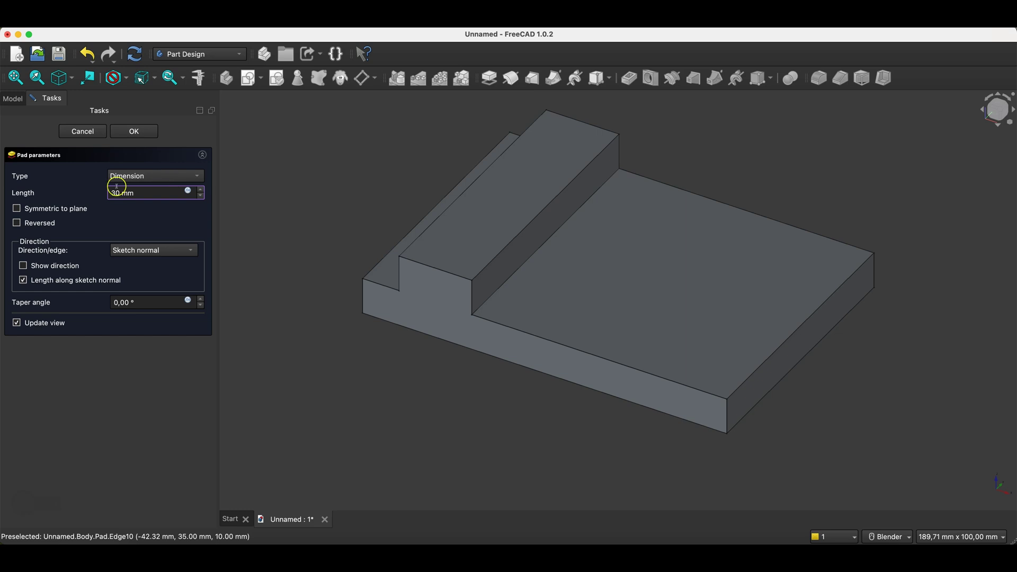
click(90, 193)
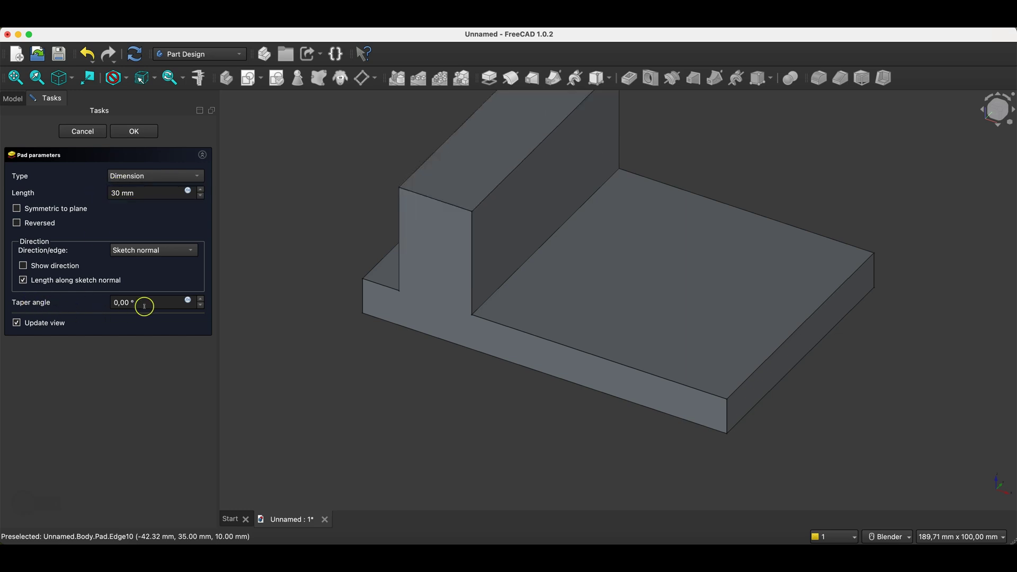
click(201, 300)
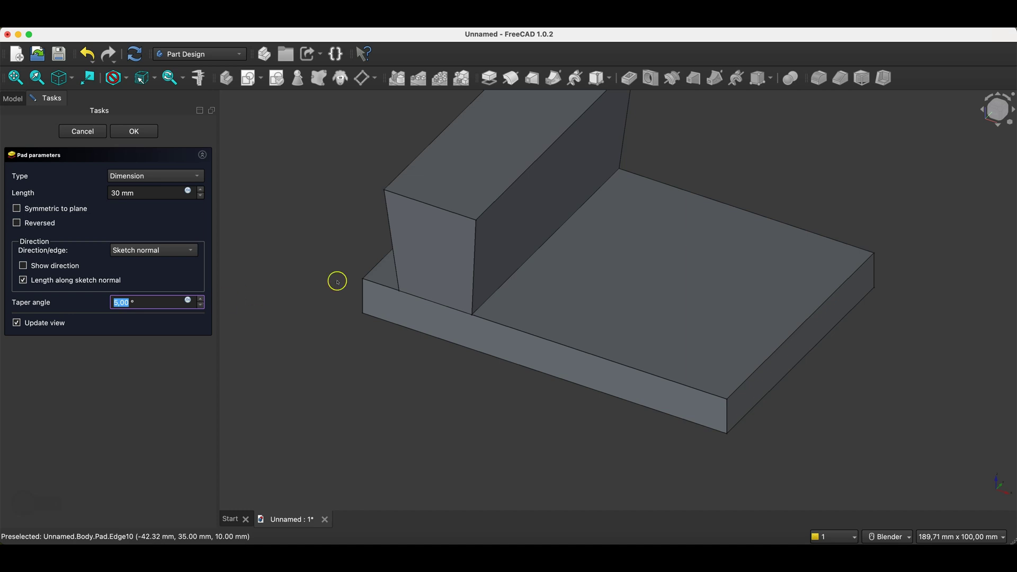
click(202, 306)
click(202, 306)
click(202, 306)
click(201, 305)
click(201, 306)
click(202, 306)
click(201, 306)
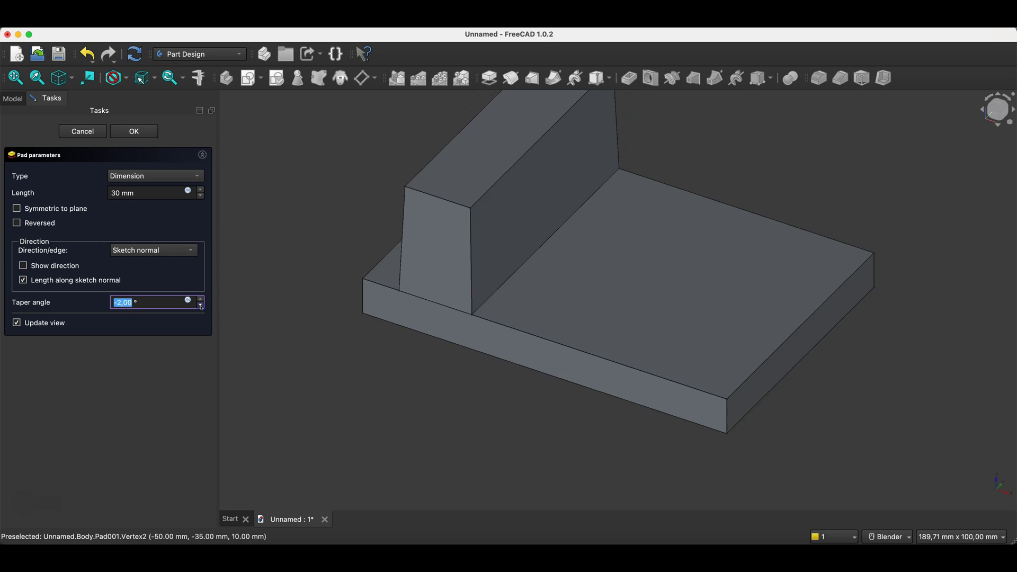
click(202, 306)
click(202, 306)
click(201, 306)
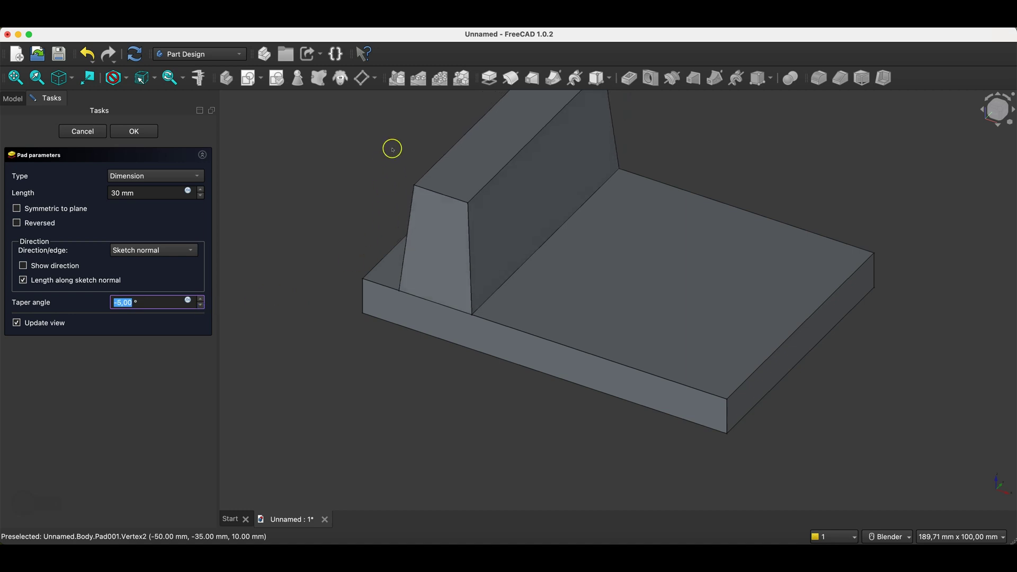
click(134, 131)
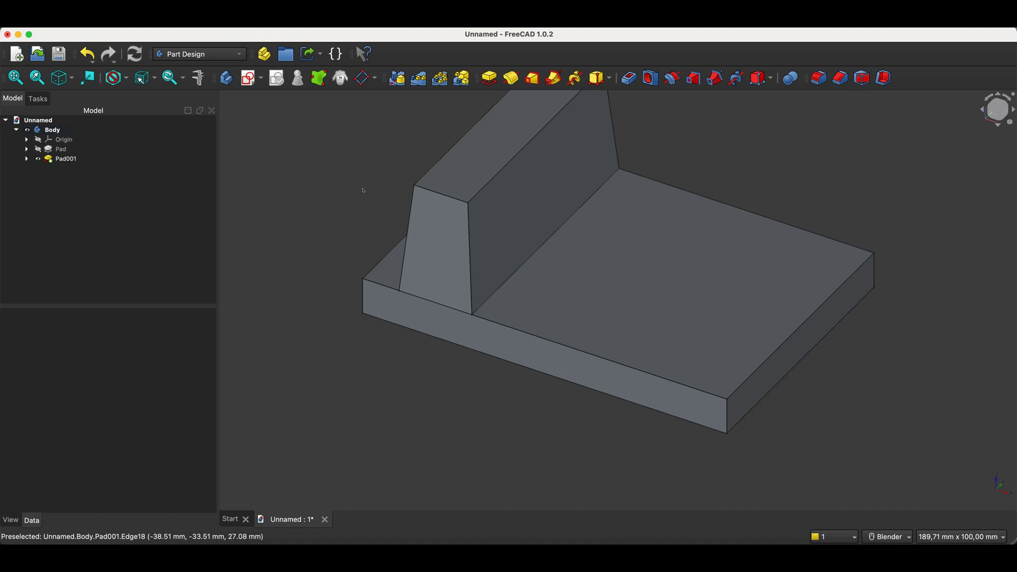
middle_drag(833, 224, 775, 212)
click(998, 106)
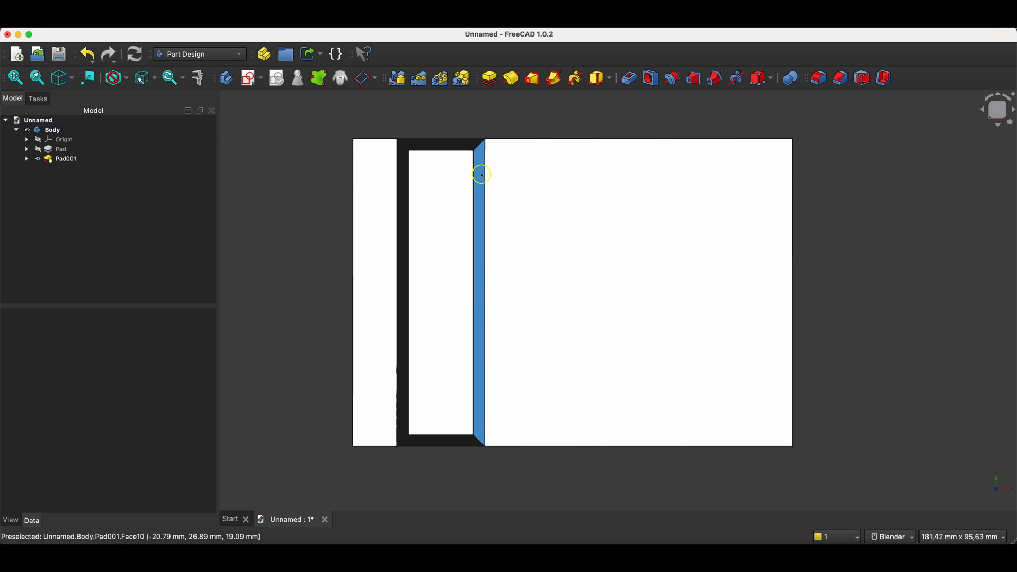
middle_drag(420, 237, 465, 221)
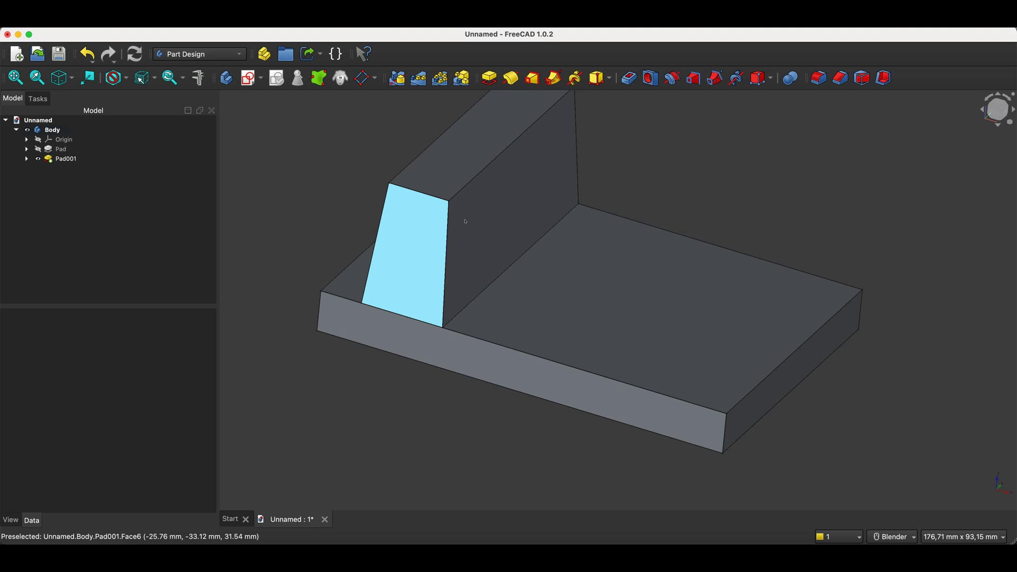
click(683, 199)
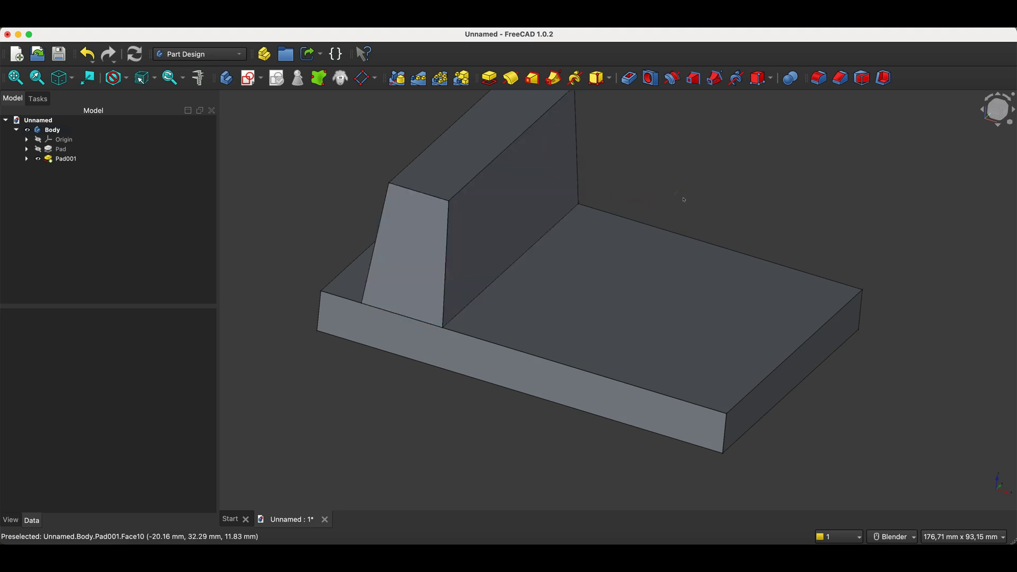
- Start a sketch on the floor face and import the plate's upper edge as external geometry
click(677, 268)
click(227, 78)
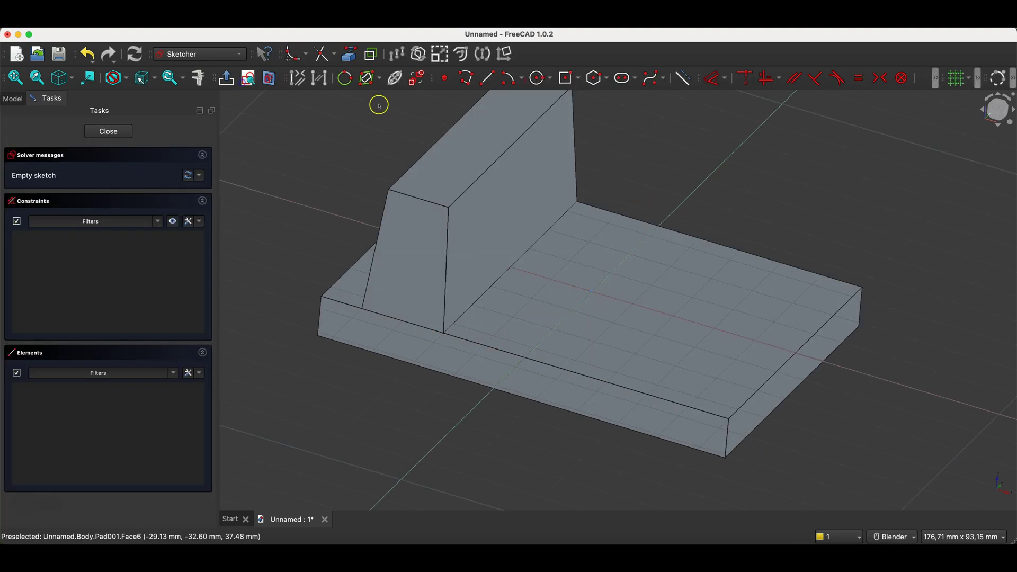
click(343, 59)
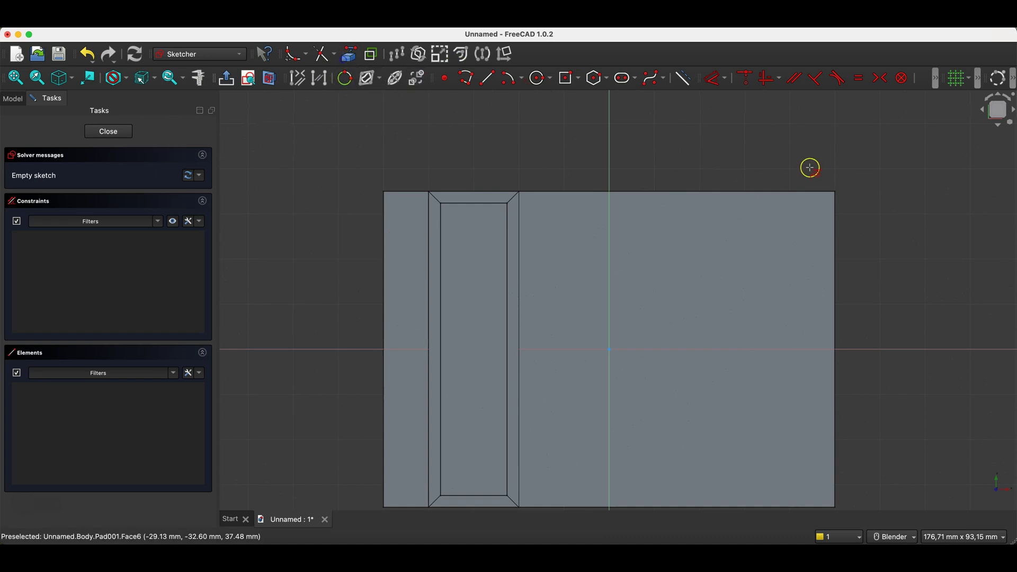
click(748, 192)
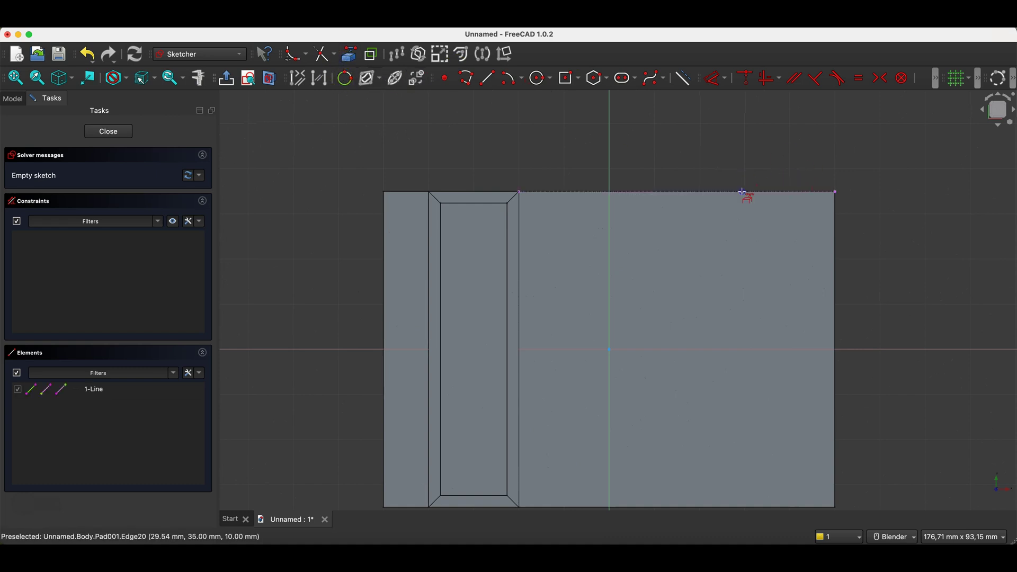
- Draw a 20 mm-wide centred rectangle on the plate's right side
click(567, 79)
click(751, 350)
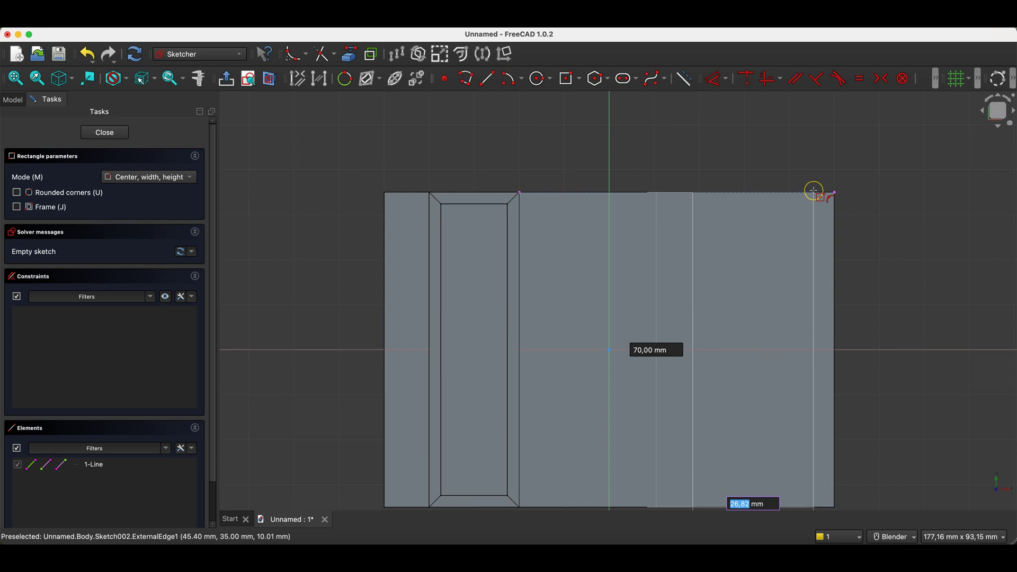
text(20)
key(Tab)
key(Return)
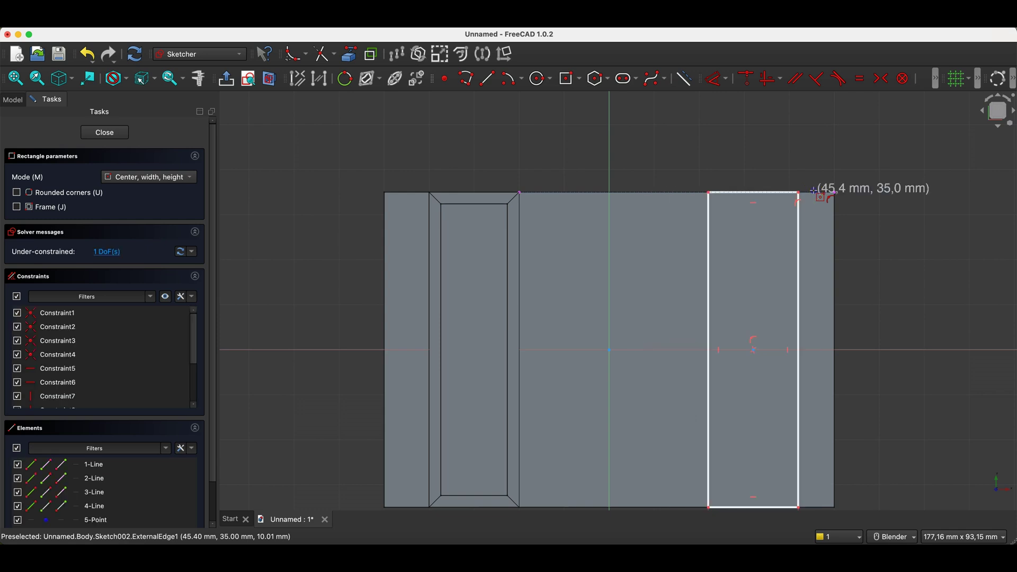
- Dimension the rectangle 10 mm horizontally from the plate's right edge
click(713, 79)
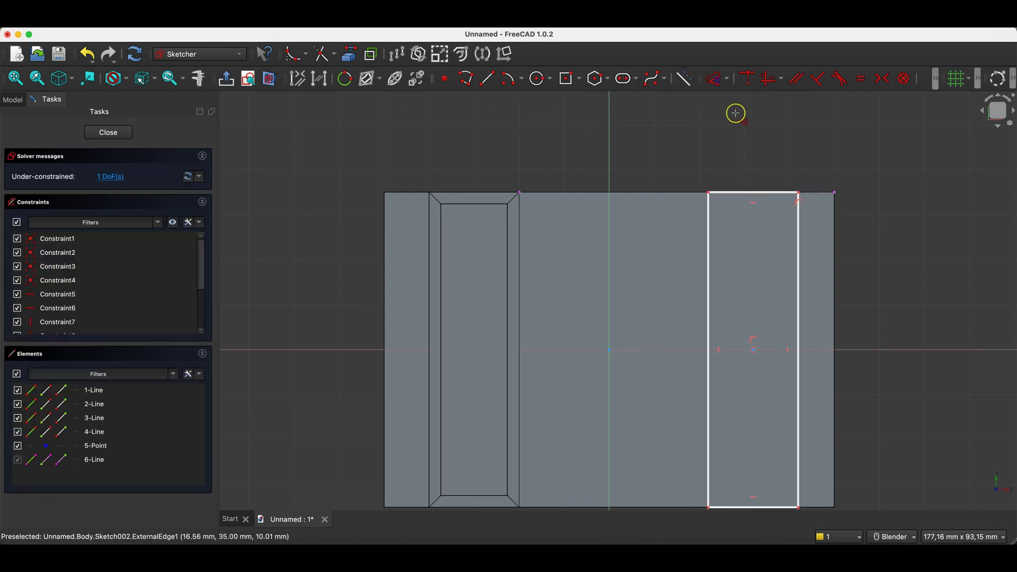
click(800, 191)
click(835, 193)
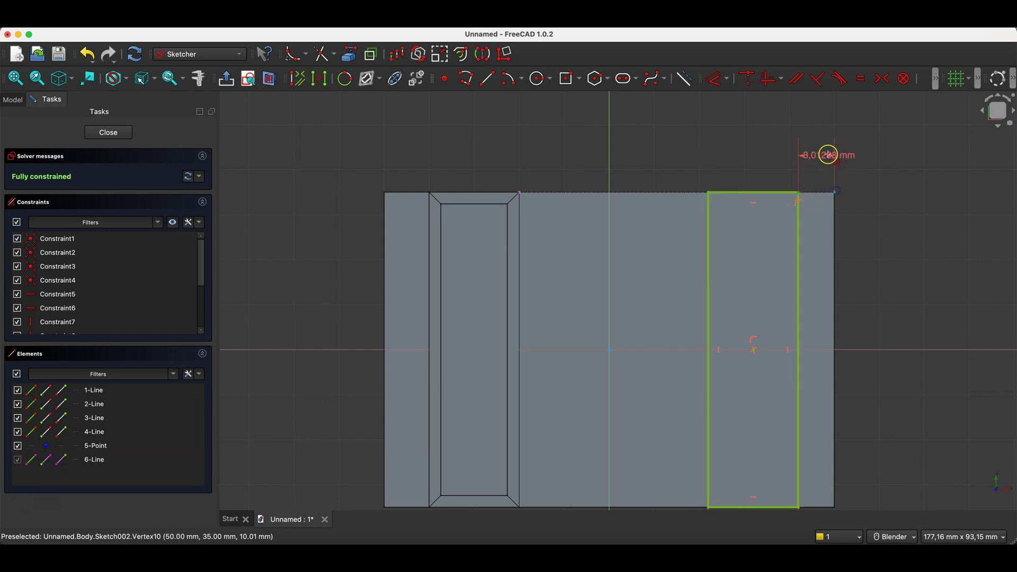
click(828, 155)
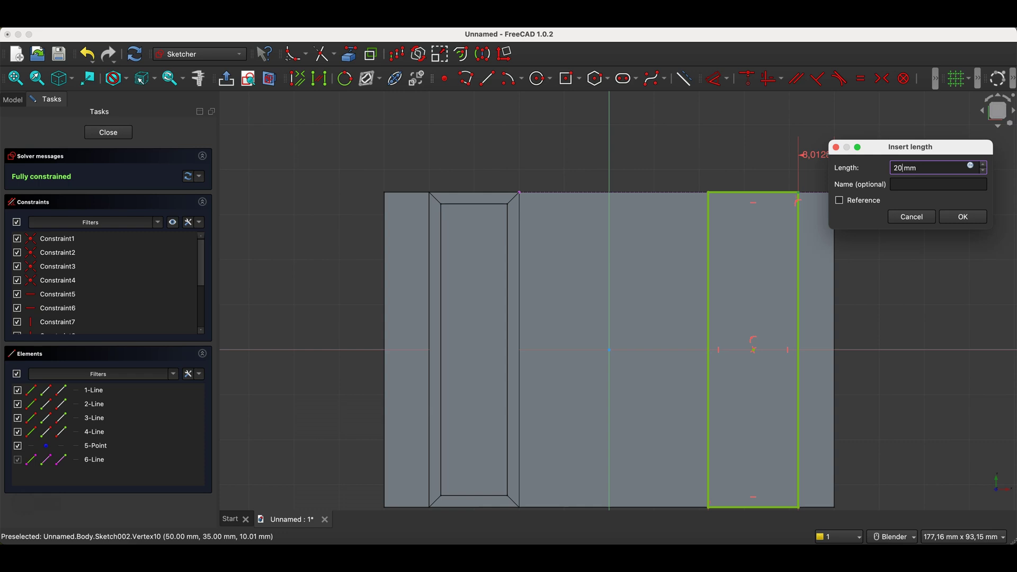
key(Return)
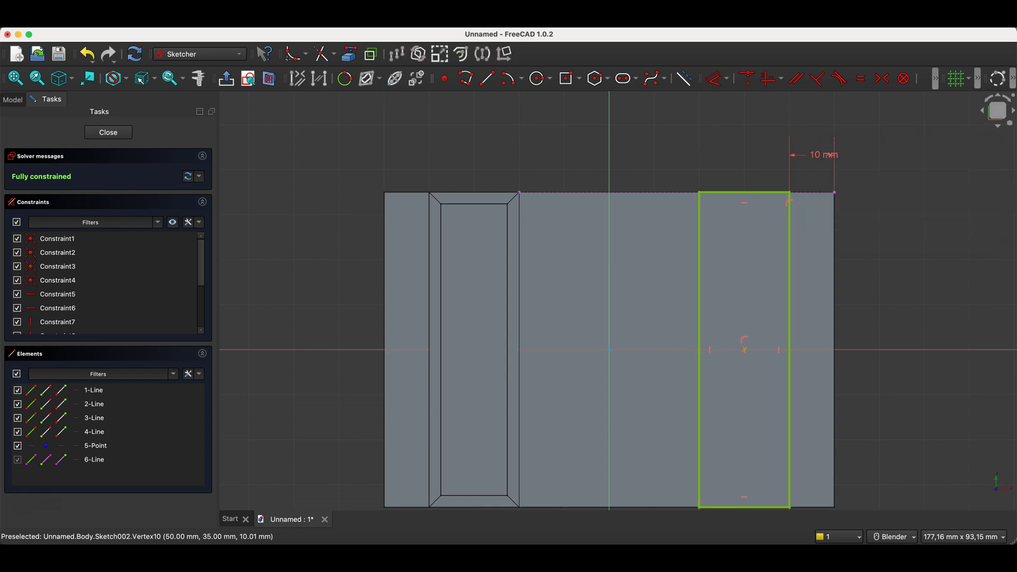
- Close the sketch and pad it 30 mm into a second rib
click(108, 132)
click(490, 78)
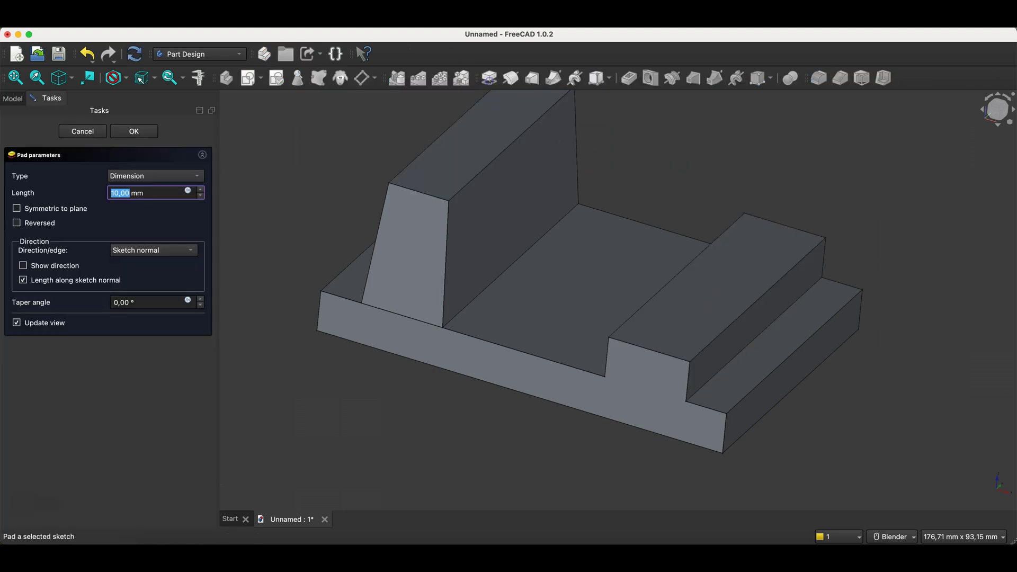
text(3)
key(Return)
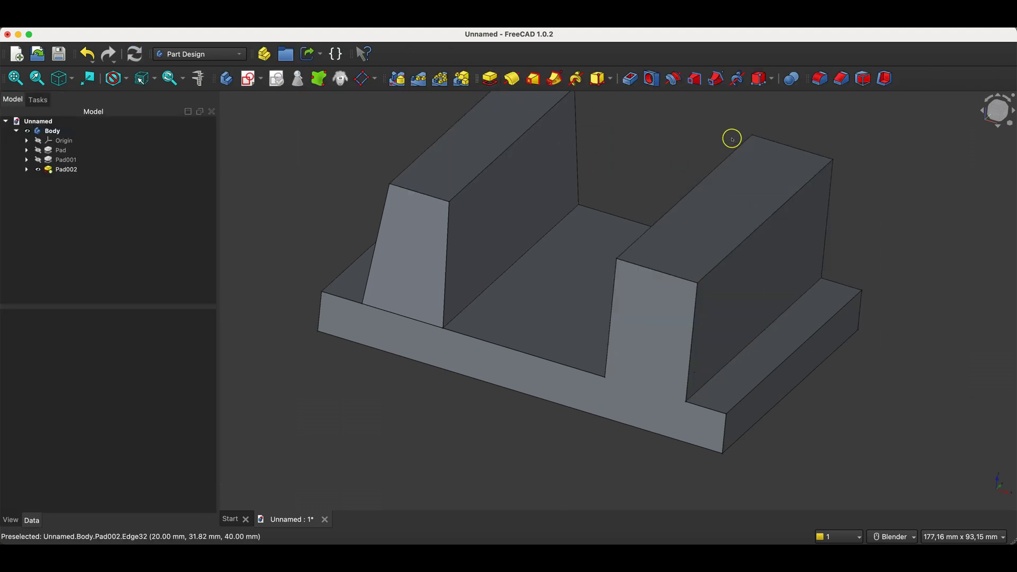
scroll(731, 139, down, 3)
scroll(730, 145, up, 3)
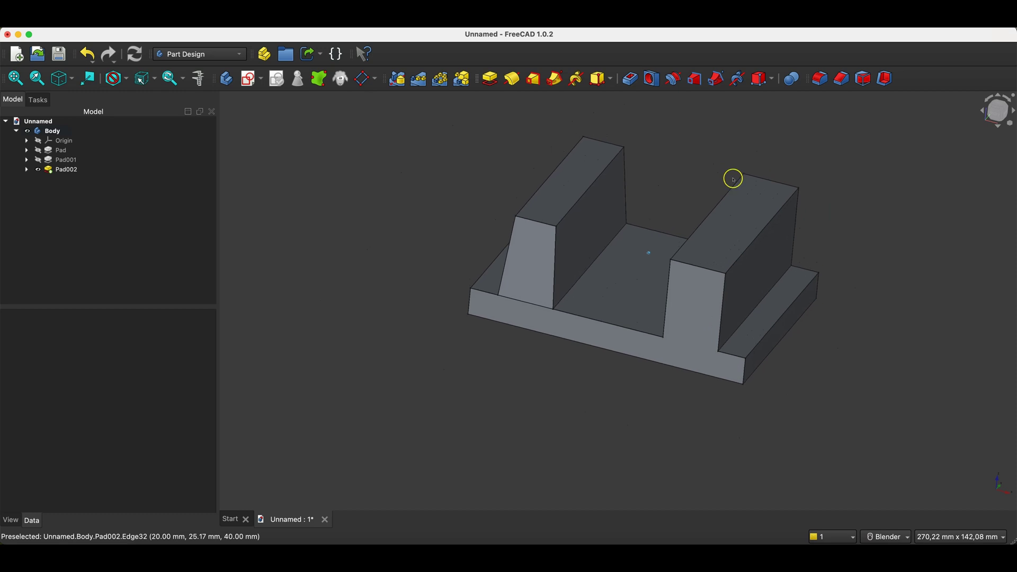
- Orbit the model to inspect the new rib and the plate's top faces
click(784, 254)
middle_drag(784, 254, 768, 276)
click(697, 286)
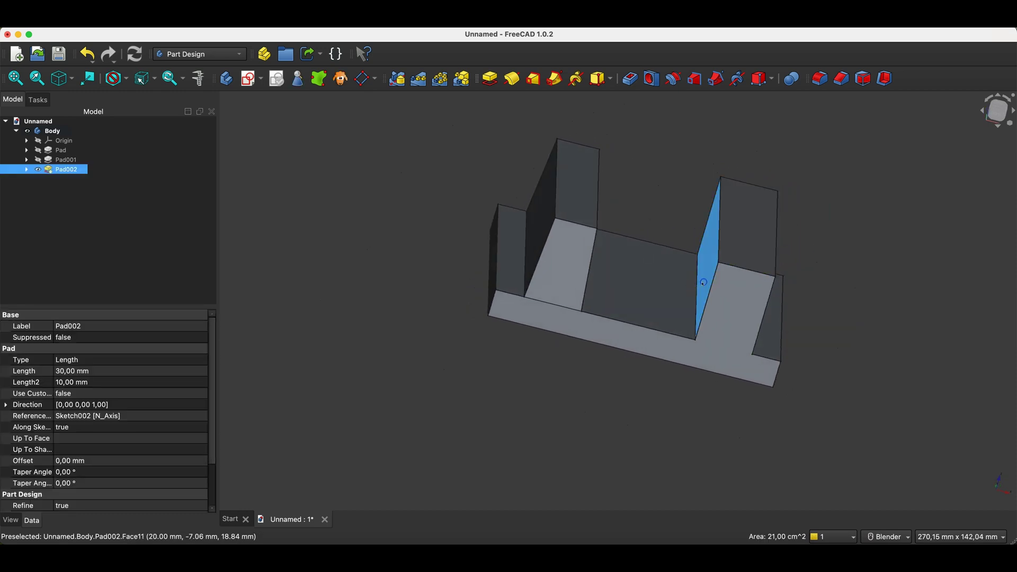
middle_drag(703, 282, 683, 192)
click(683, 191)
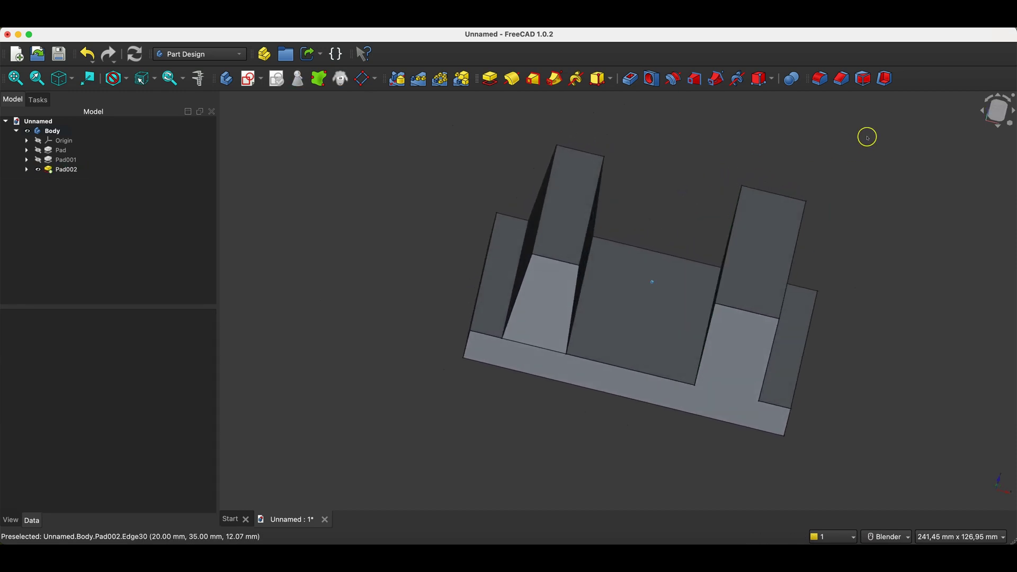
middle_drag(865, 136, 864, 93)
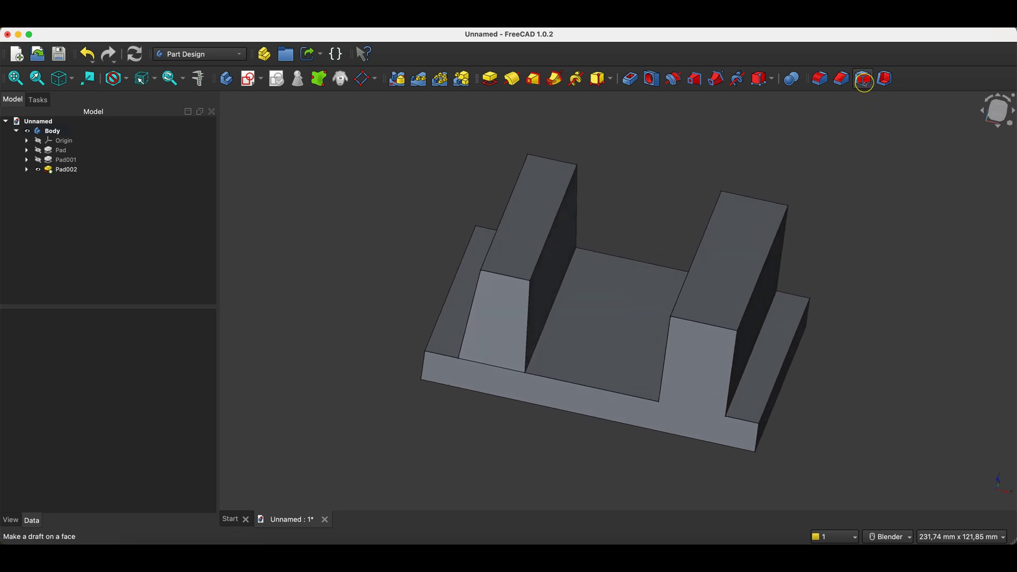
- Start a Draft with the rib's top face as neutral plane and both long sides selected
click(863, 78)
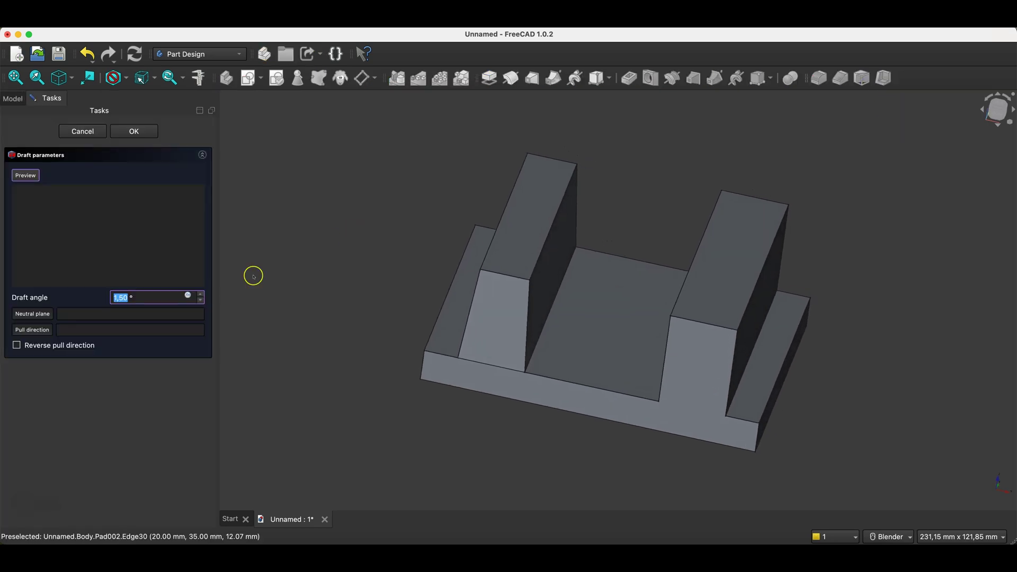
click(35, 313)
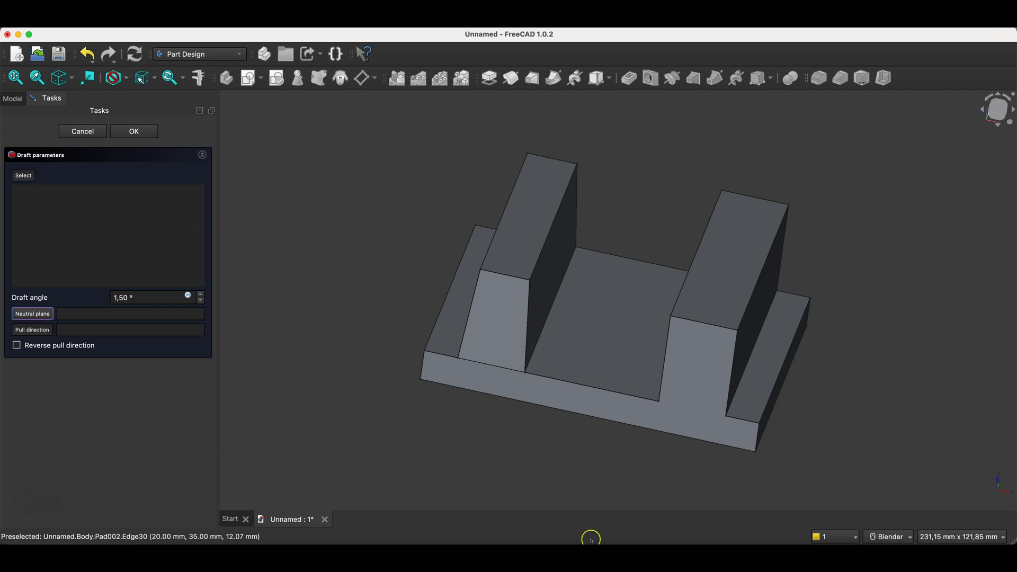
click(732, 268)
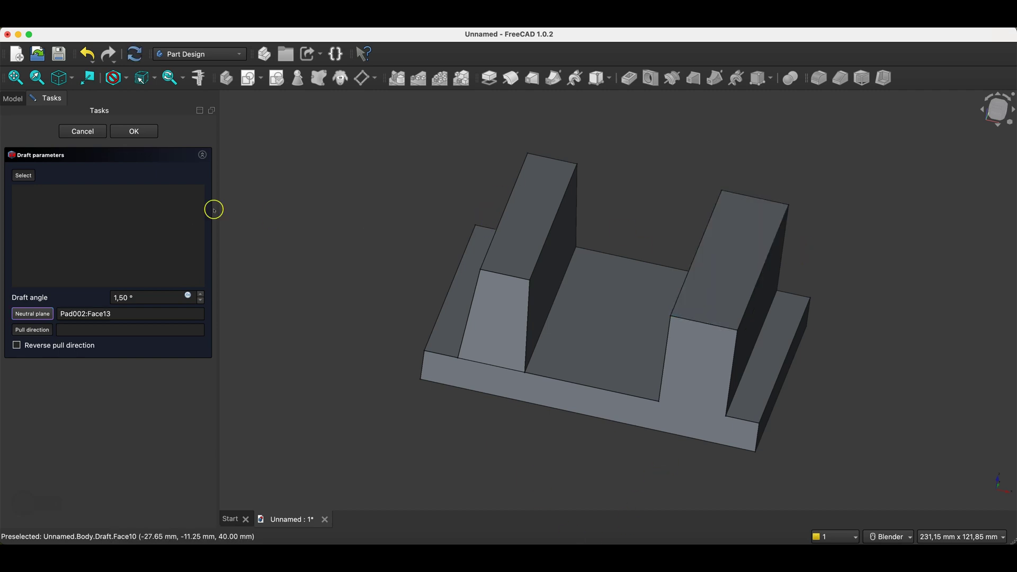
click(24, 175)
click(745, 322)
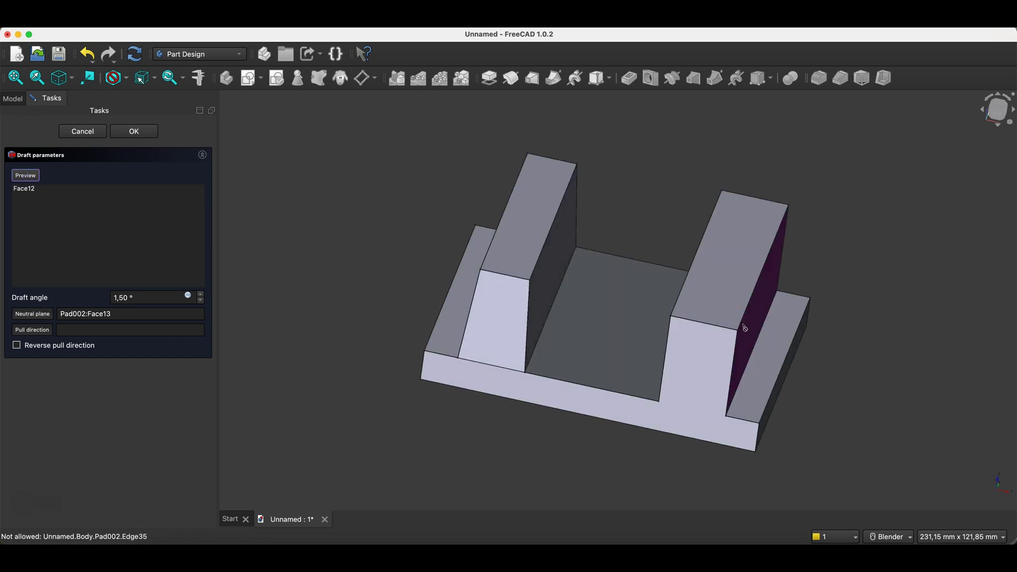
click(727, 314)
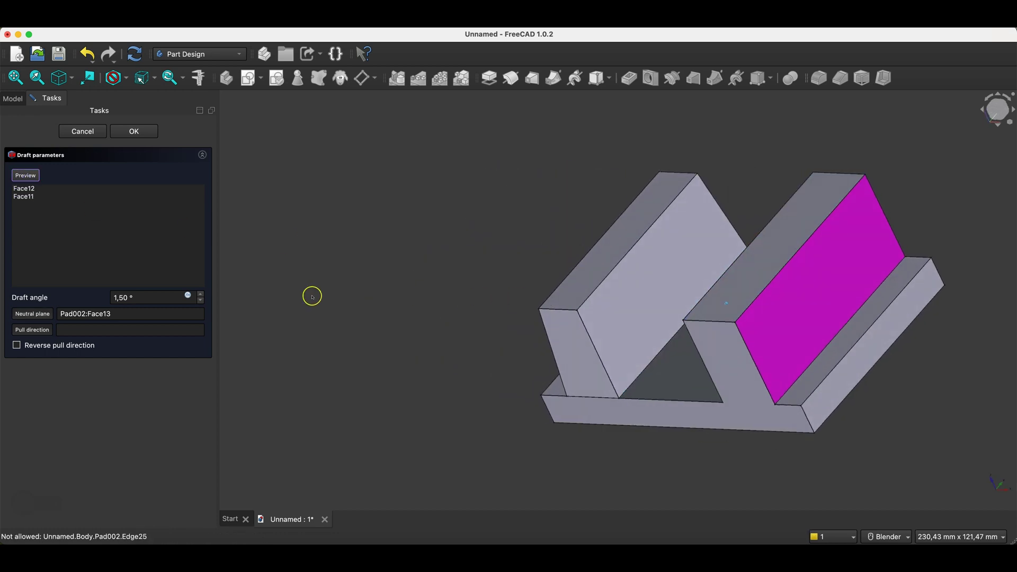
- Set the draft angle to 5° and orbit to check the drafted walls
click(200, 295)
click(200, 295)
text(5)
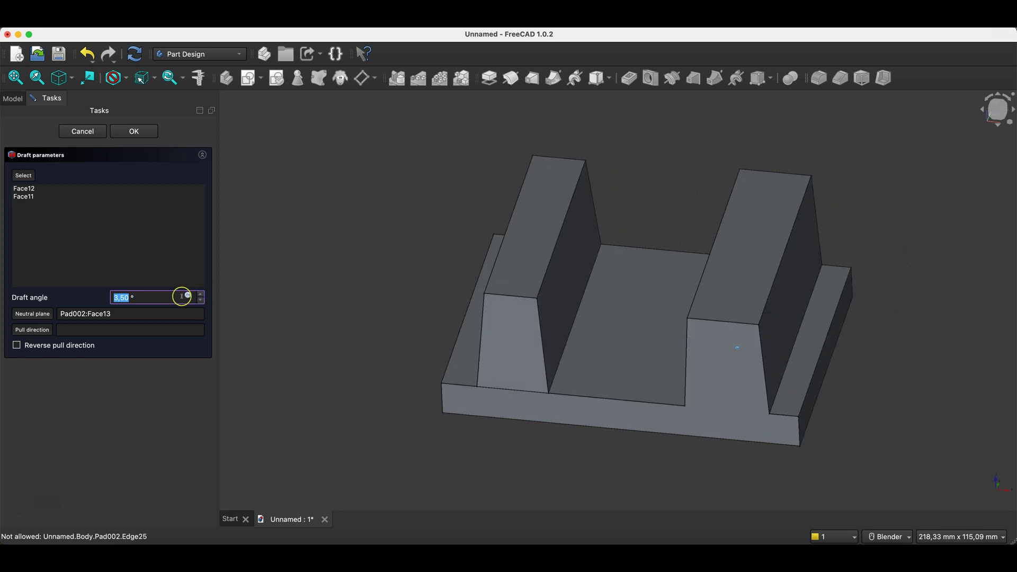
click(28, 252)
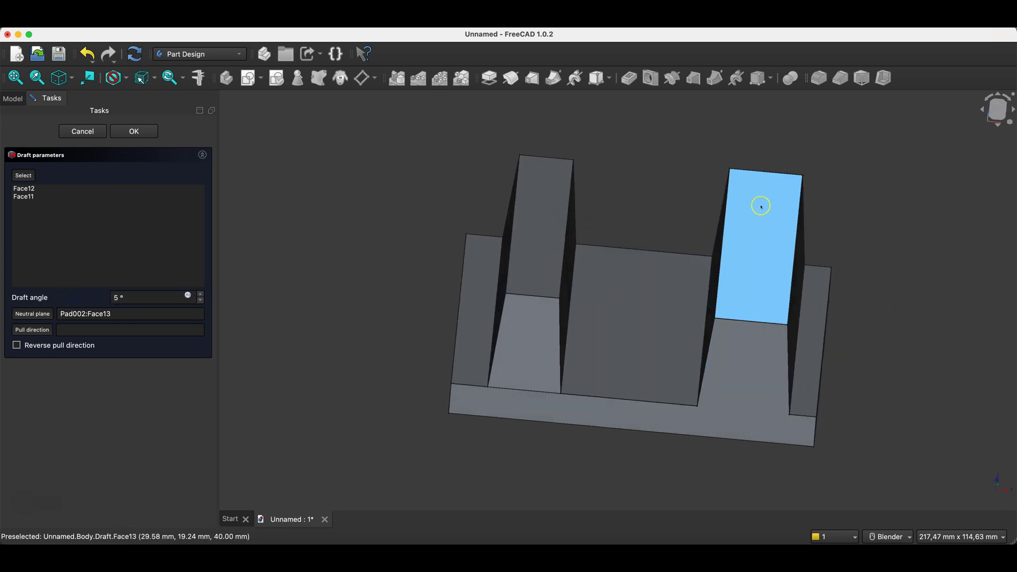
click(760, 236)
click(703, 404)
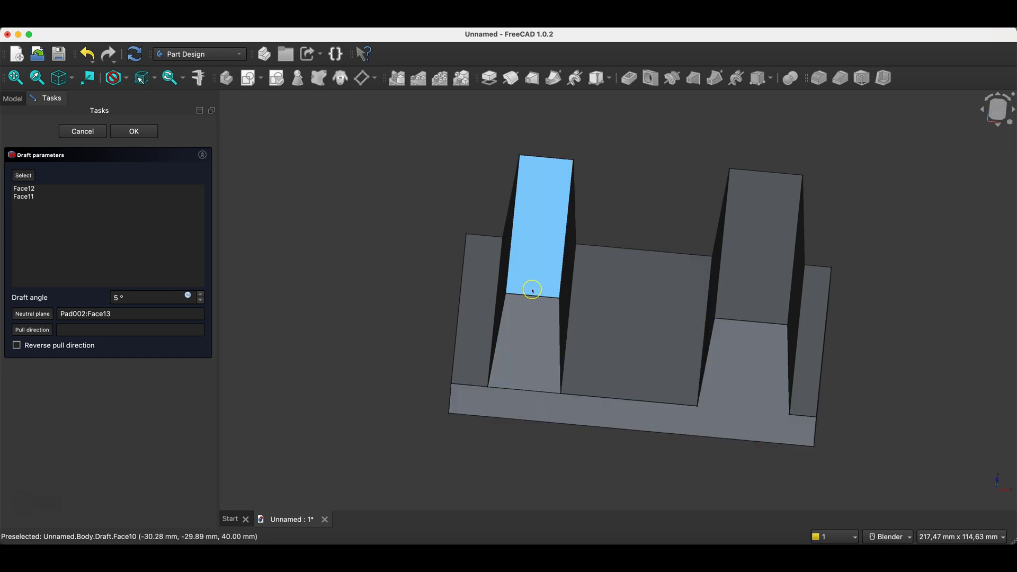
middle_drag(532, 290, 561, 359)
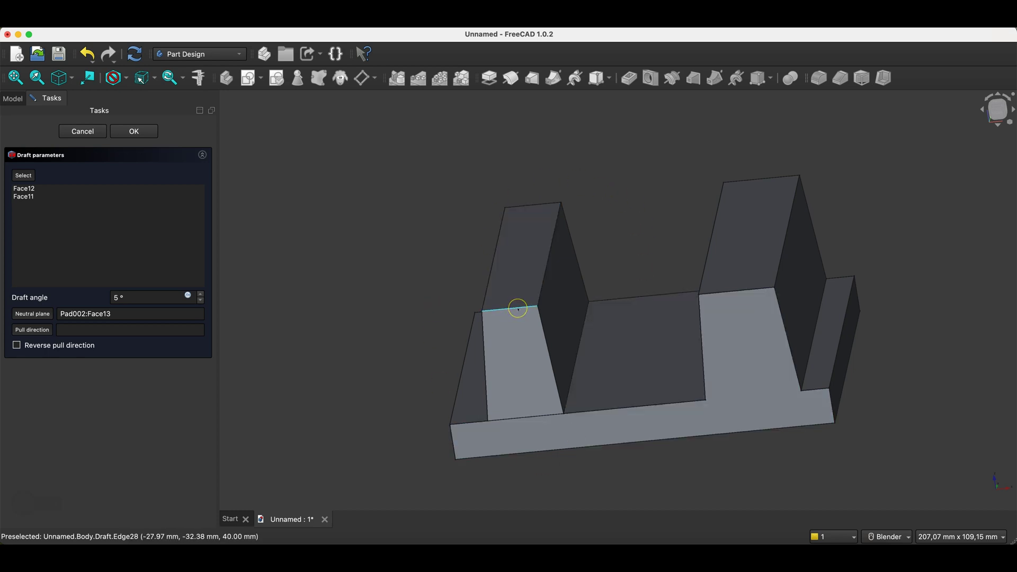
- Switch the draft's neutral plane to the floor between ribs (Pad002:Face1) and confirm
click(33, 314)
click(676, 375)
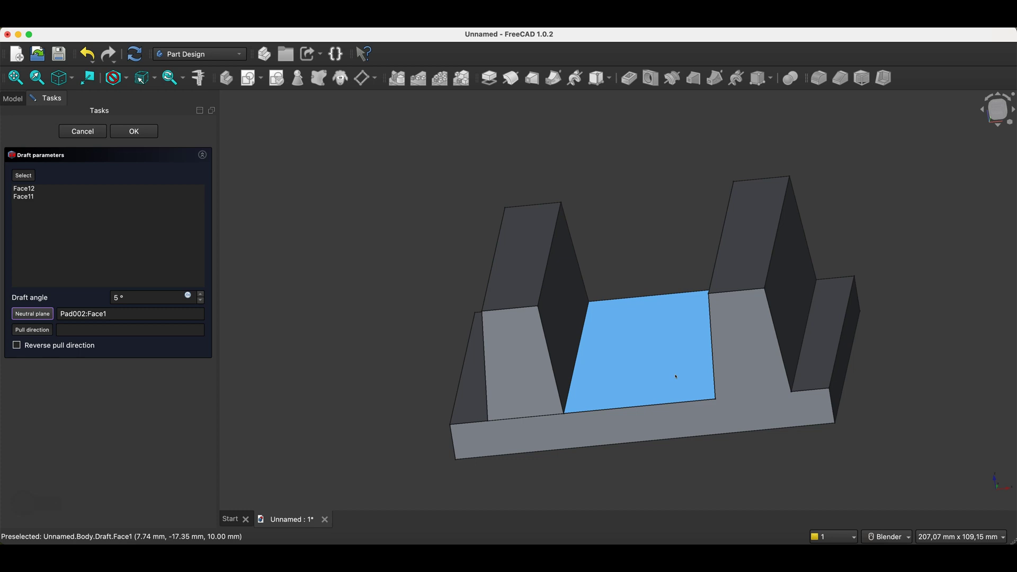
middle_drag(676, 376, 688, 318)
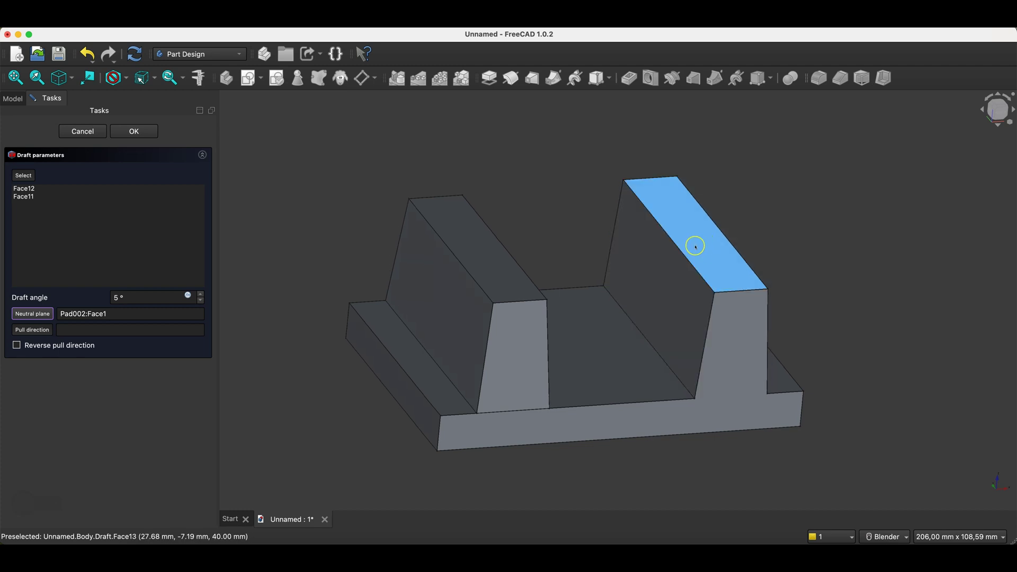
click(128, 136)
middle_drag(640, 214, 630, 216)
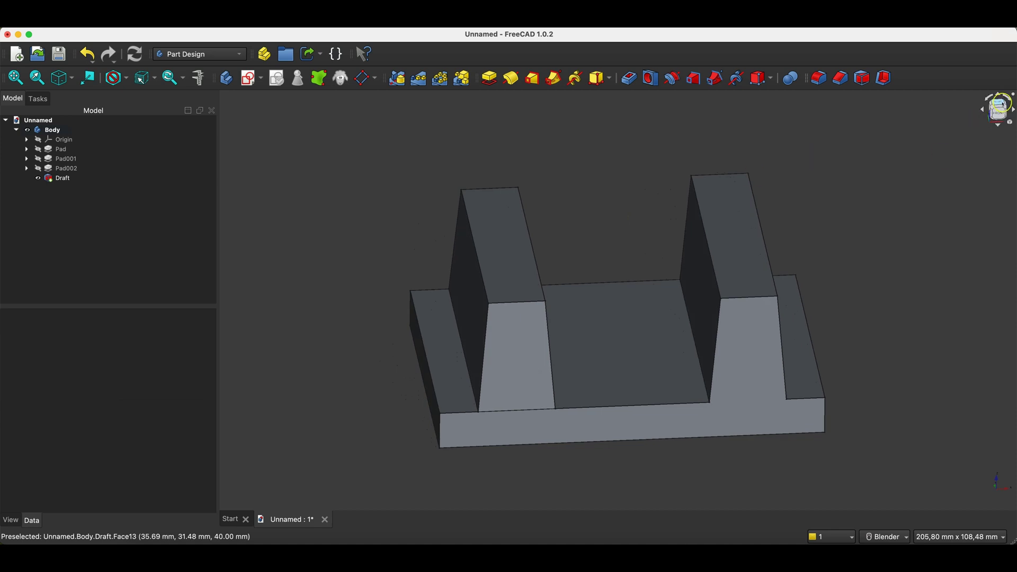
click(998, 107)
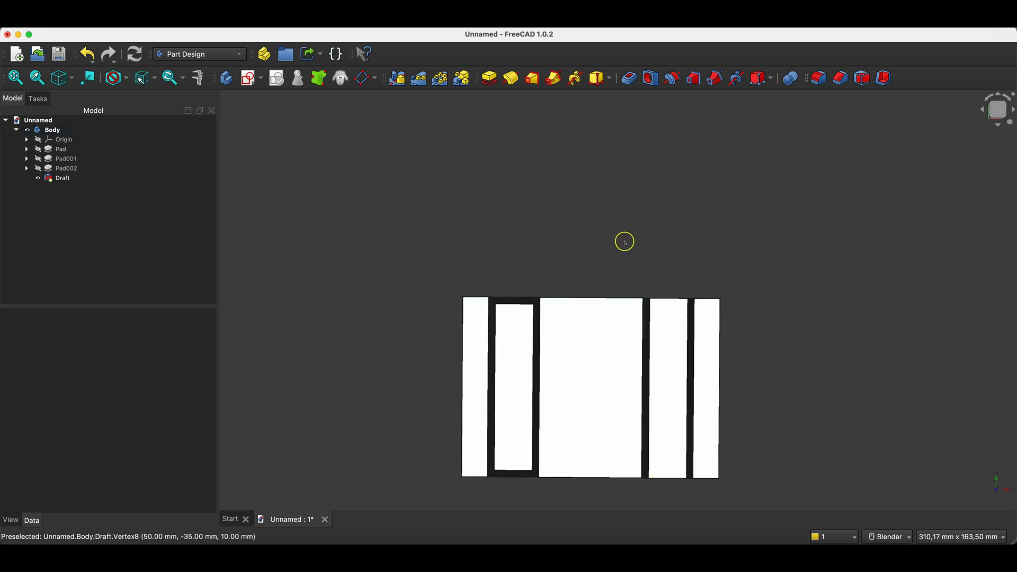
middle_drag(631, 405, 630, 402)
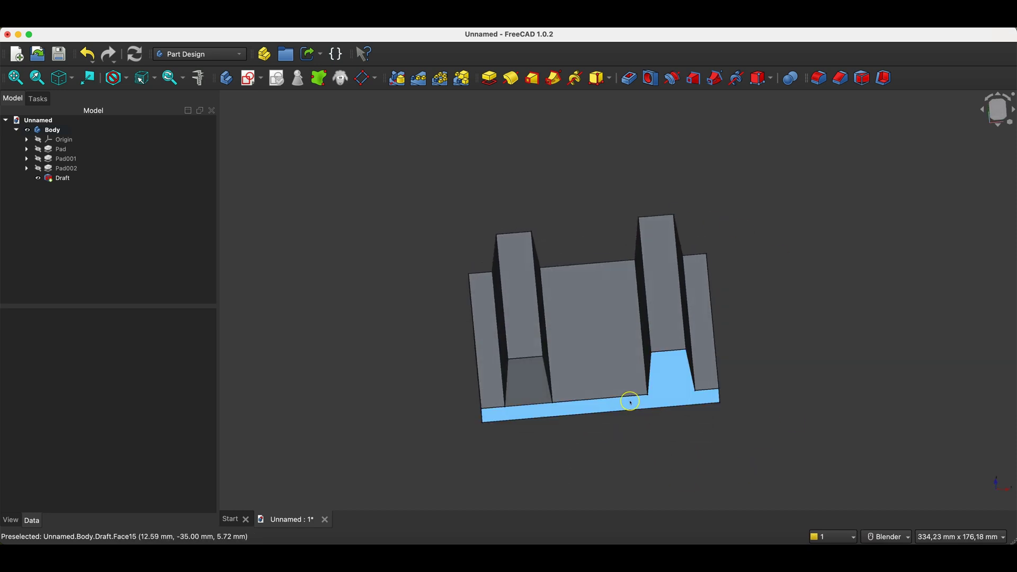
key(1)
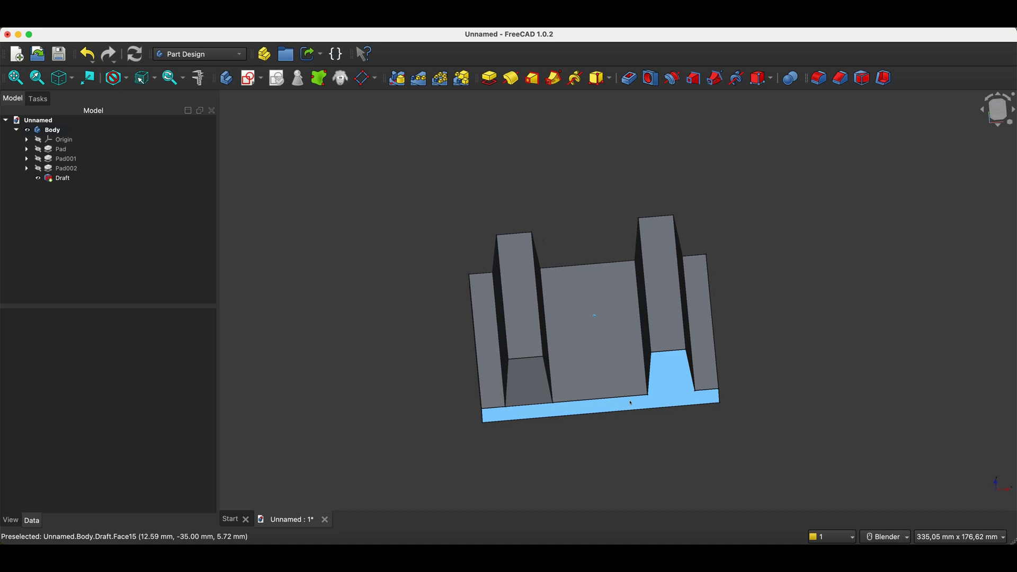
key(0)
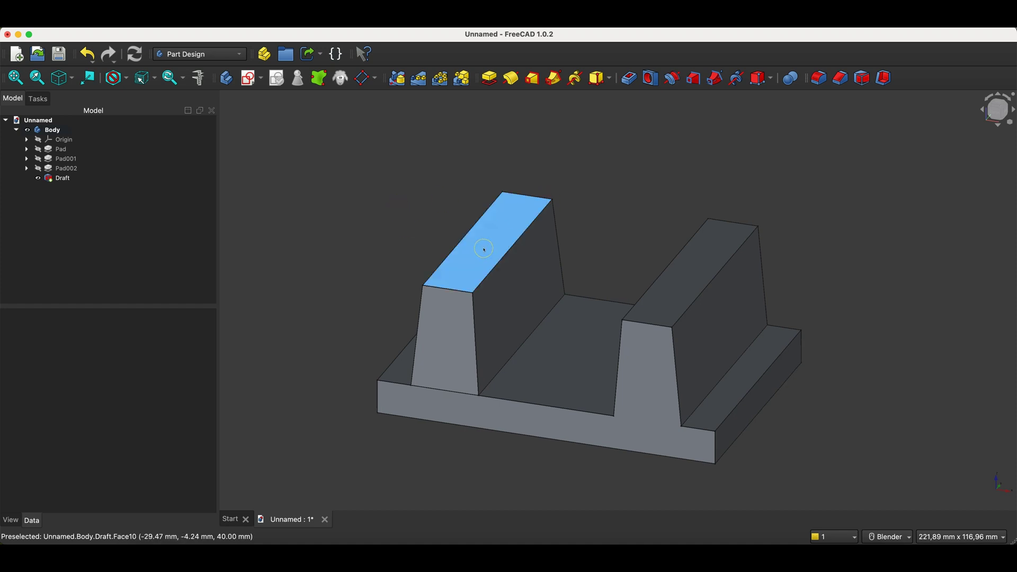
- Create Sketch003 on the floor between the ribs with an origin-centred rectangle
click(576, 339)
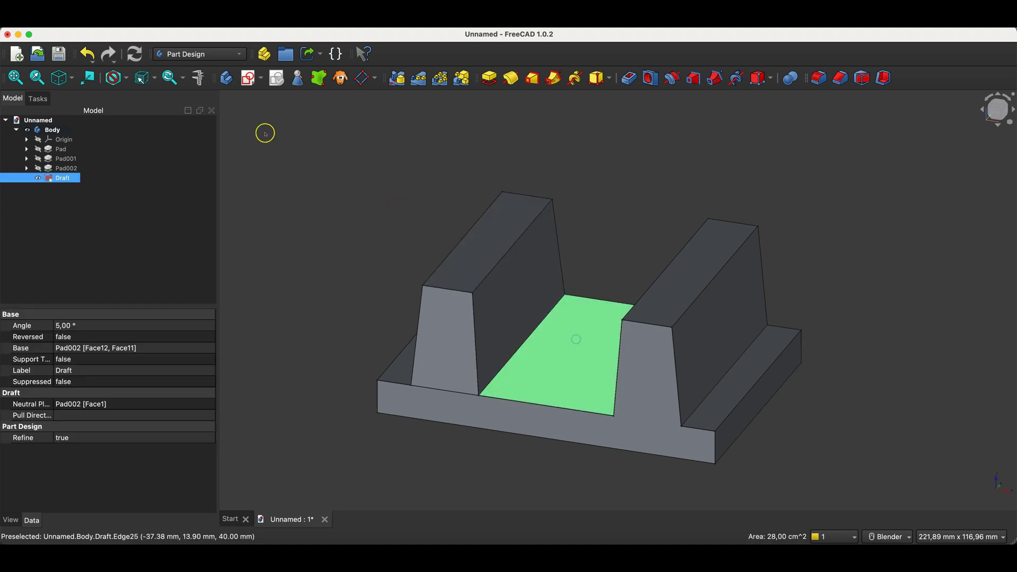
click(246, 85)
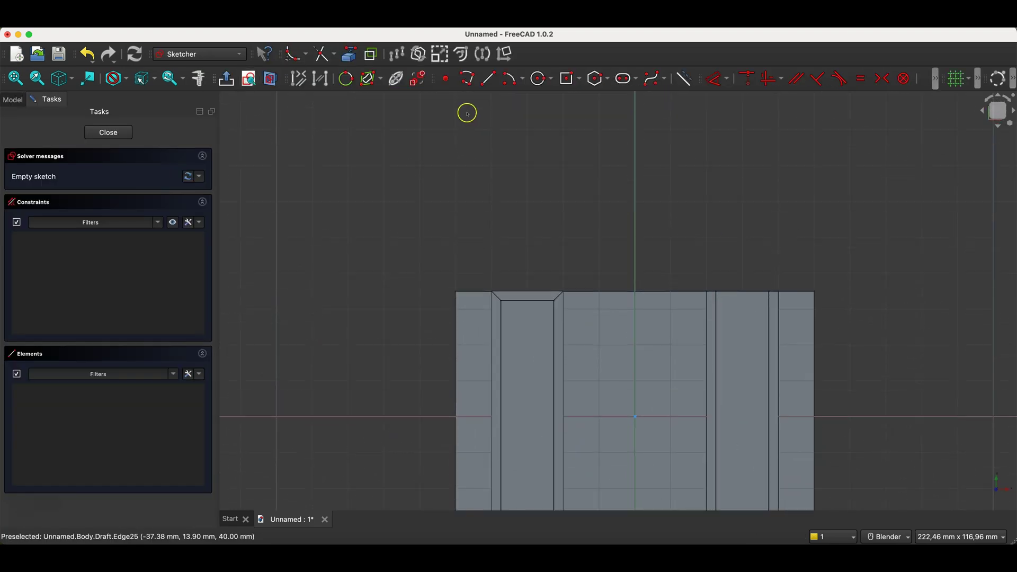
click(568, 78)
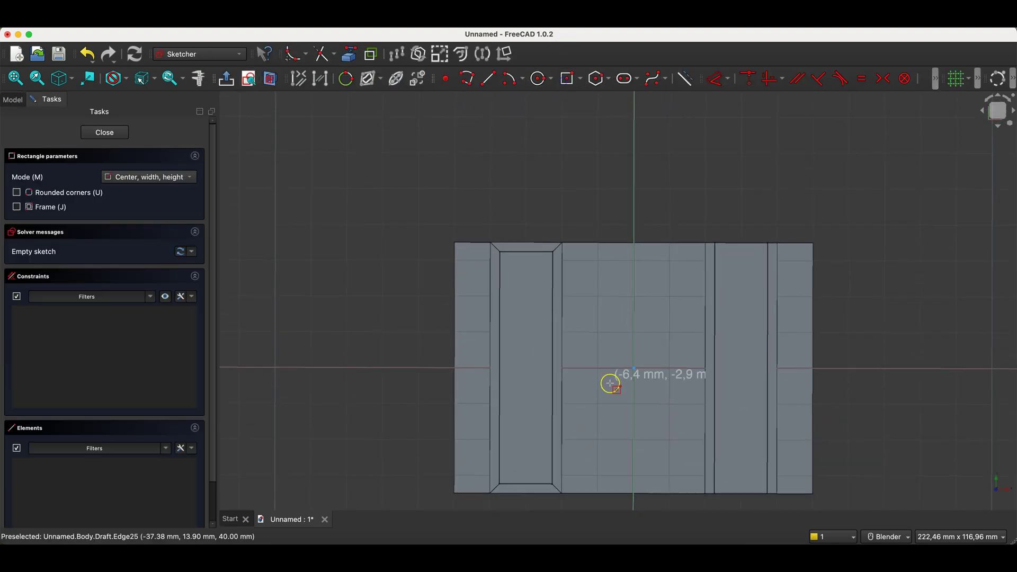
click(634, 368)
click(687, 271)
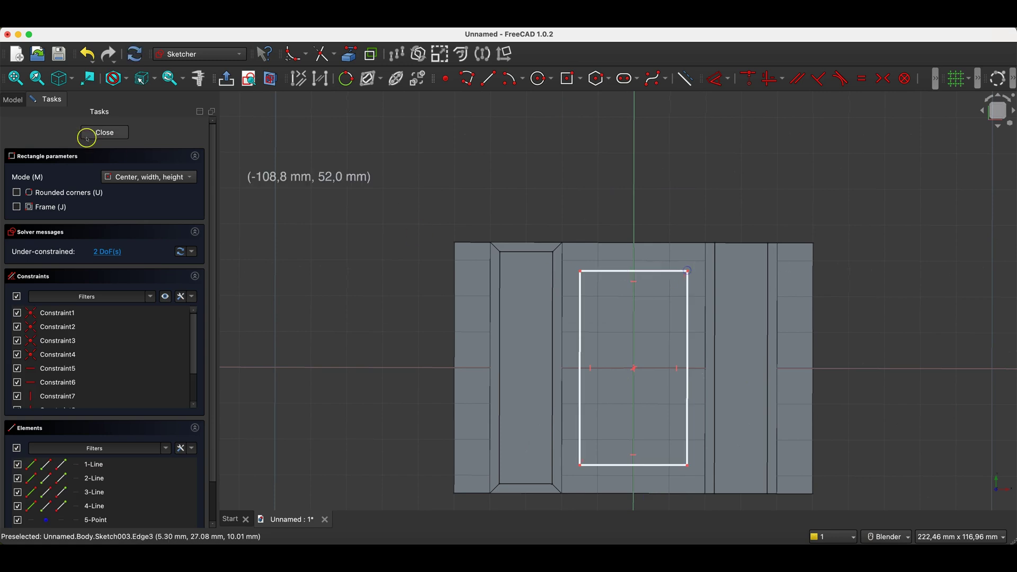
click(99, 133)
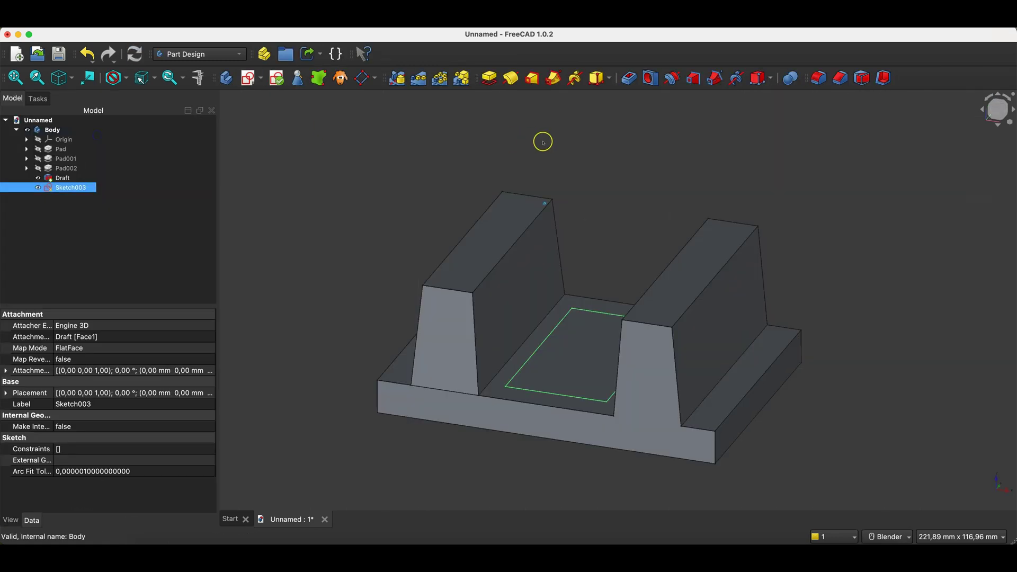
- Start a pocket from Sketch003 and try adjusting its taper angle
click(626, 81)
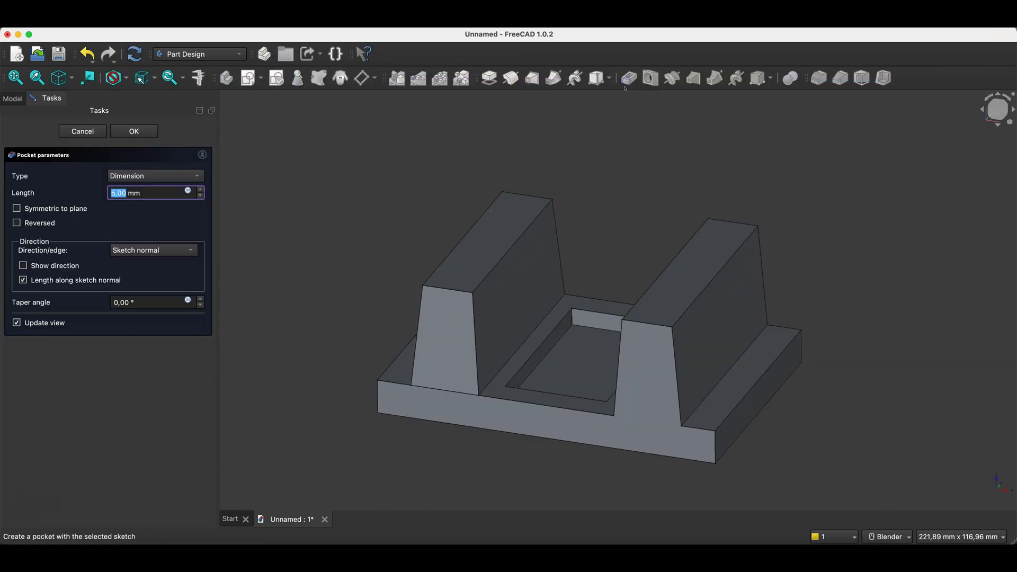
click(200, 299)
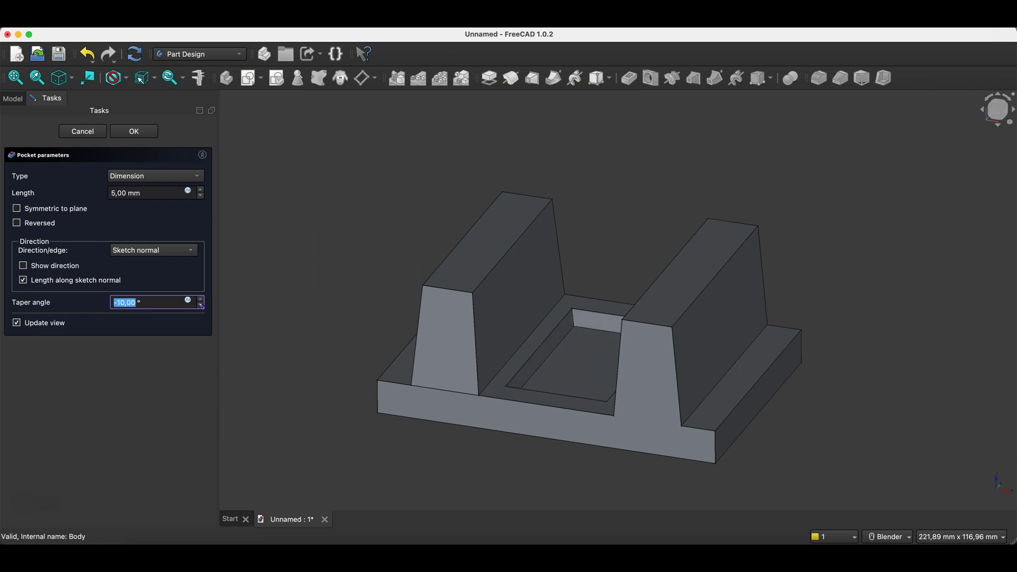
click(202, 306)
click(202, 306)
middle_drag(602, 379, 545, 280)
- Test a steeper pocket taper, then discard it and restart the pocket
click(201, 306)
click(200, 305)
click(201, 305)
click(200, 306)
click(201, 305)
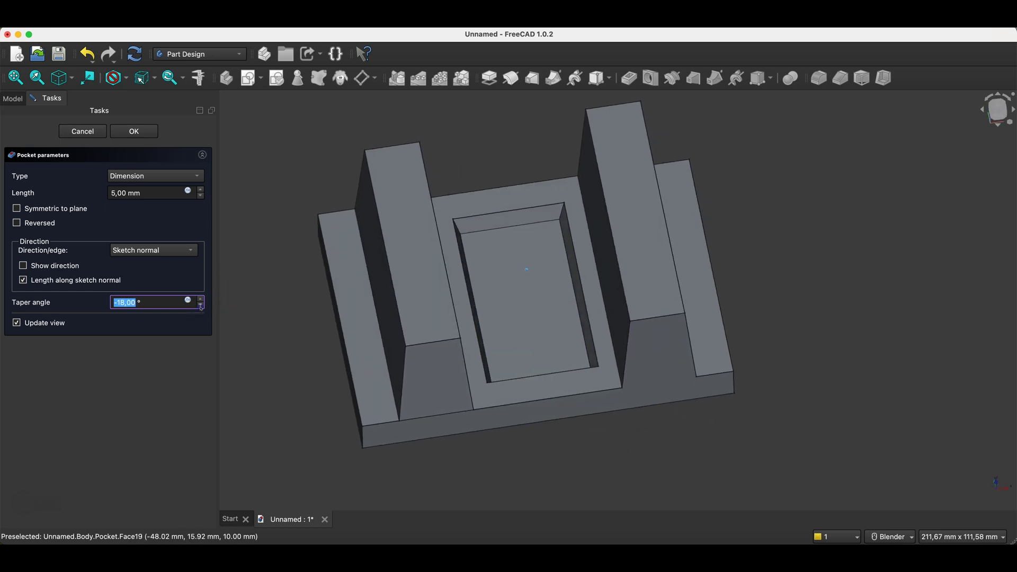
click(201, 306)
click(201, 306)
click(201, 306)
click(201, 306)
click(201, 306)
click(200, 306)
middle_drag(559, 306, 527, 311)
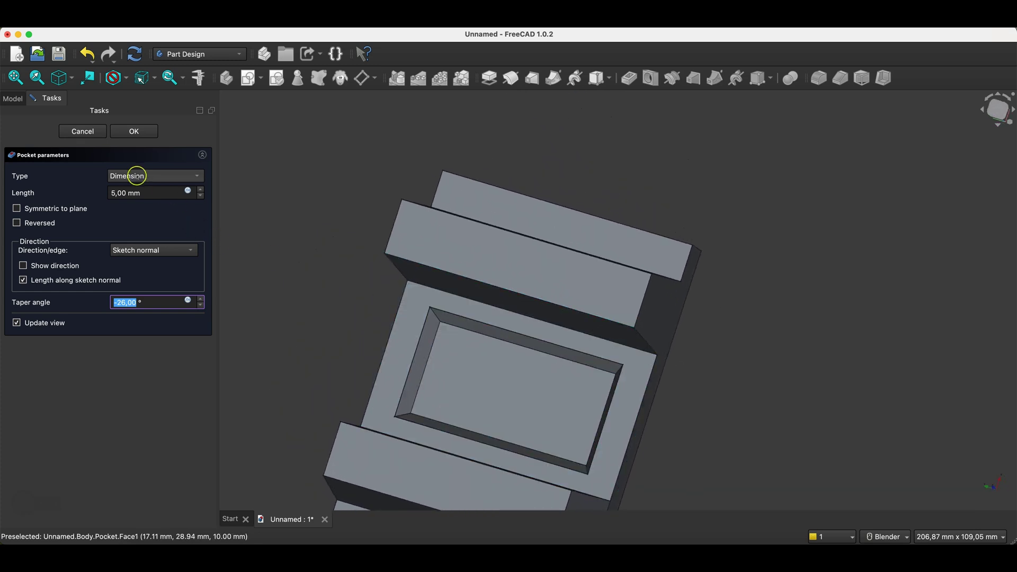
click(81, 134)
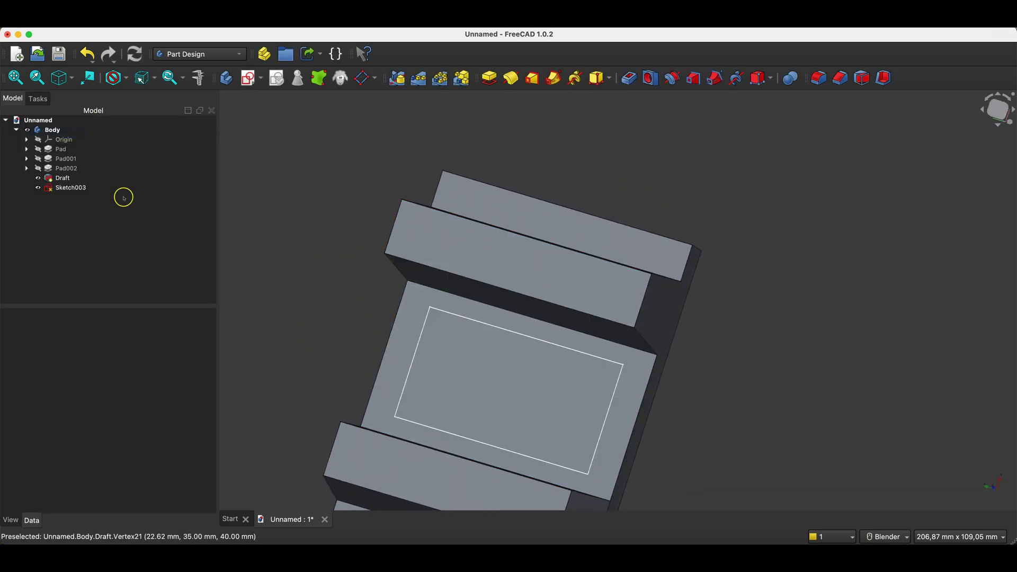
click(628, 79)
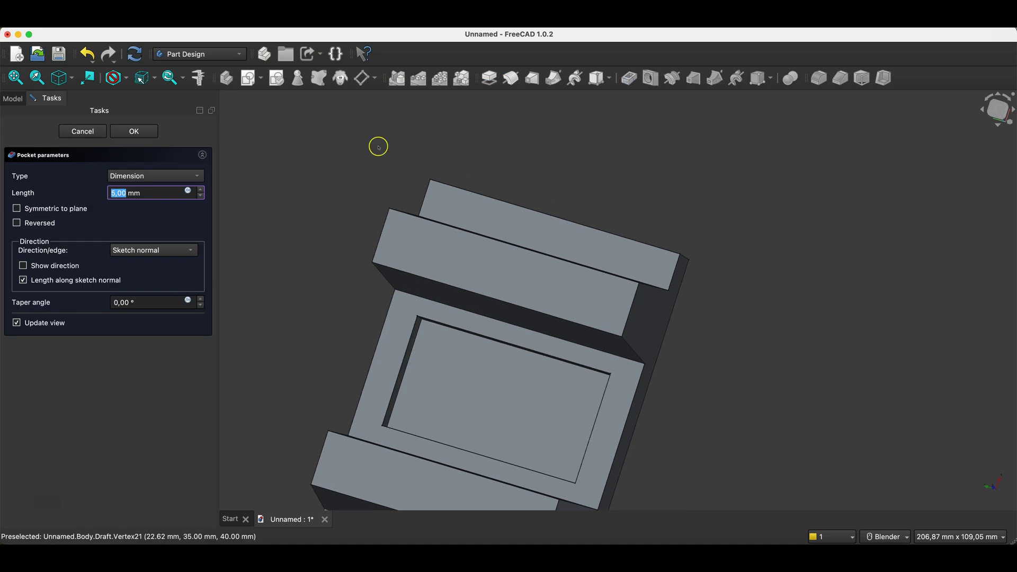
click(136, 132)
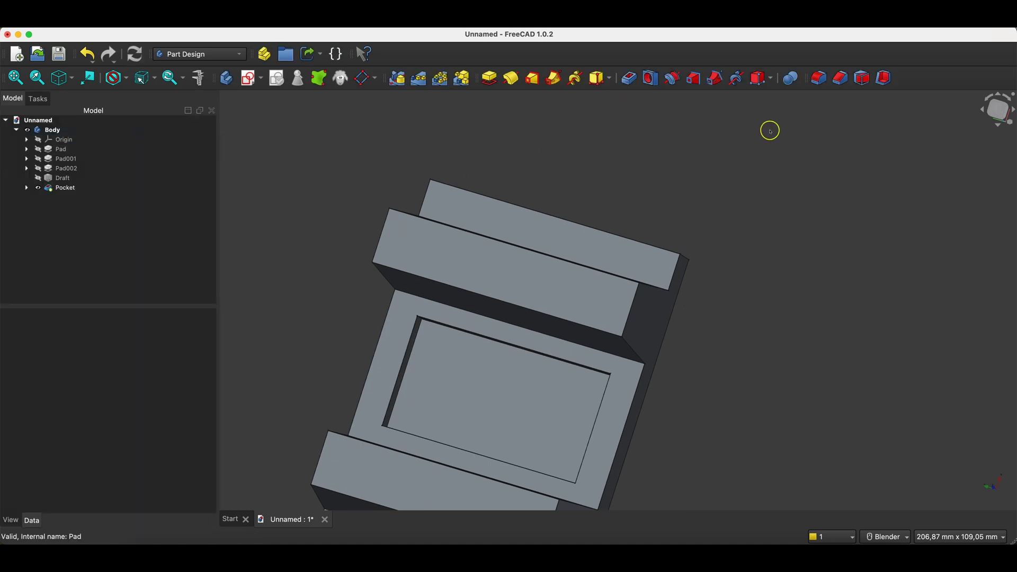
click(862, 79)
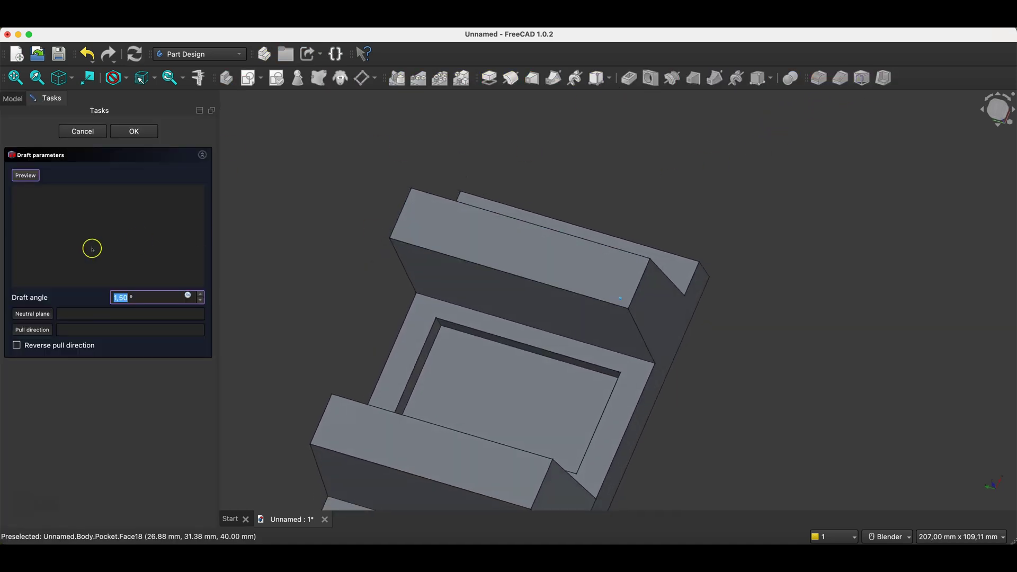
click(30, 314)
middle_drag(368, 347, 495, 243)
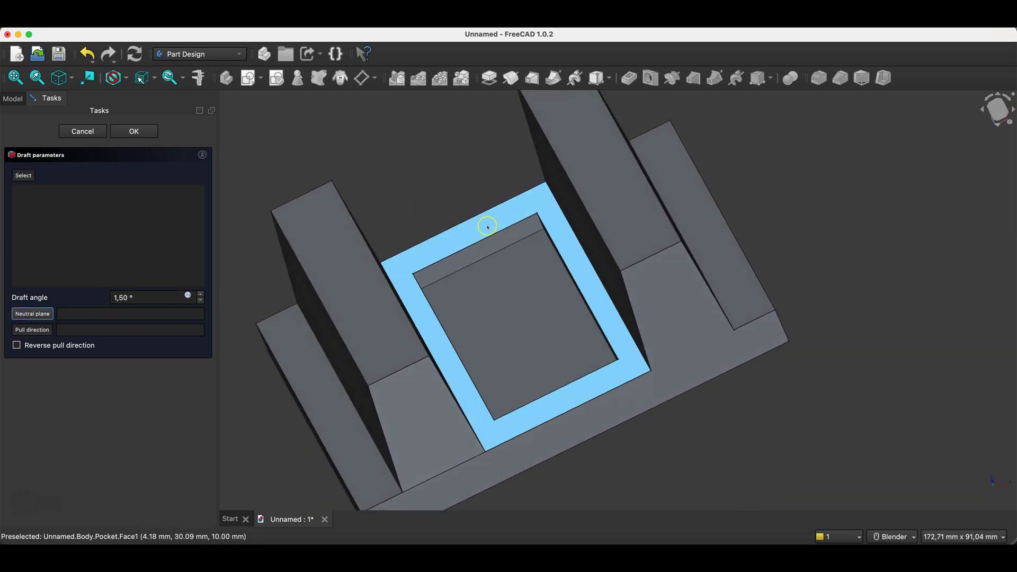
click(488, 228)
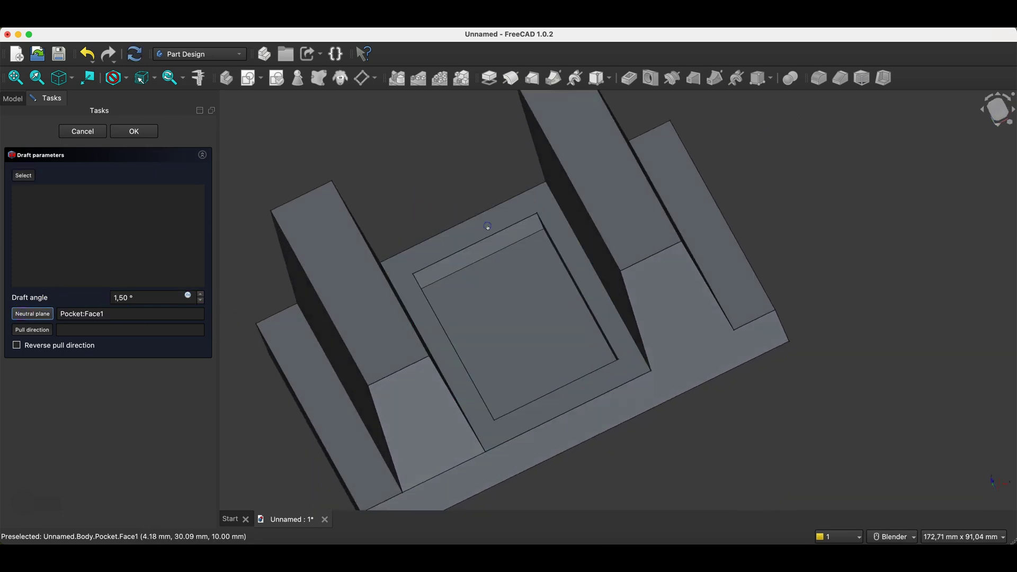
click(26, 177)
click(510, 234)
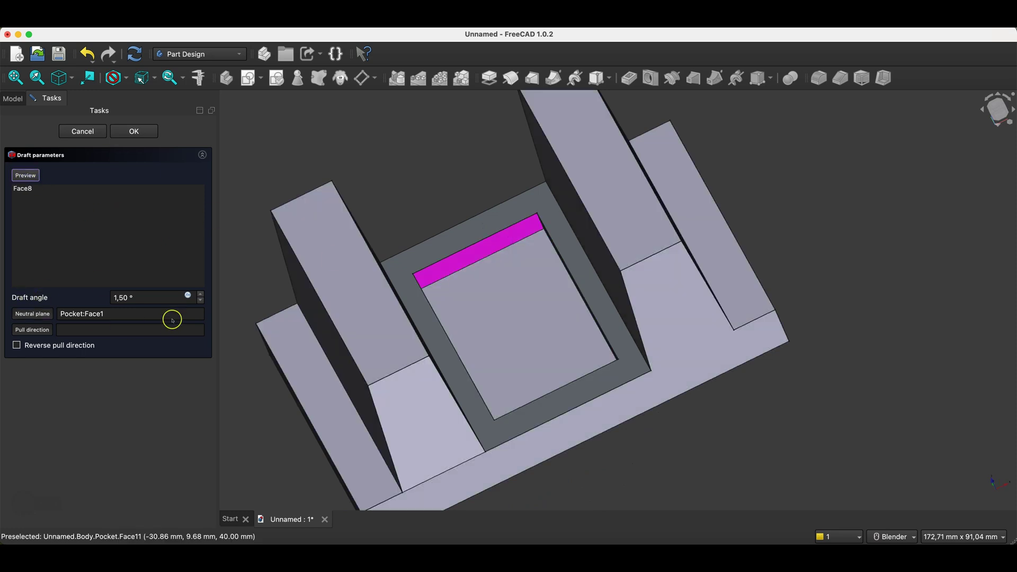
middle_drag(551, 304, 513, 295)
click(512, 296)
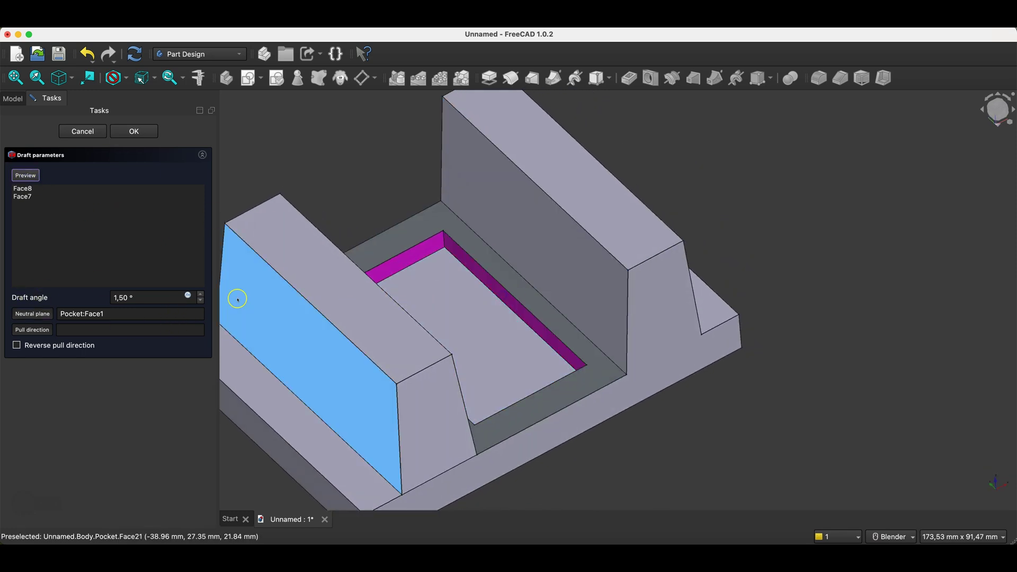
click(199, 296)
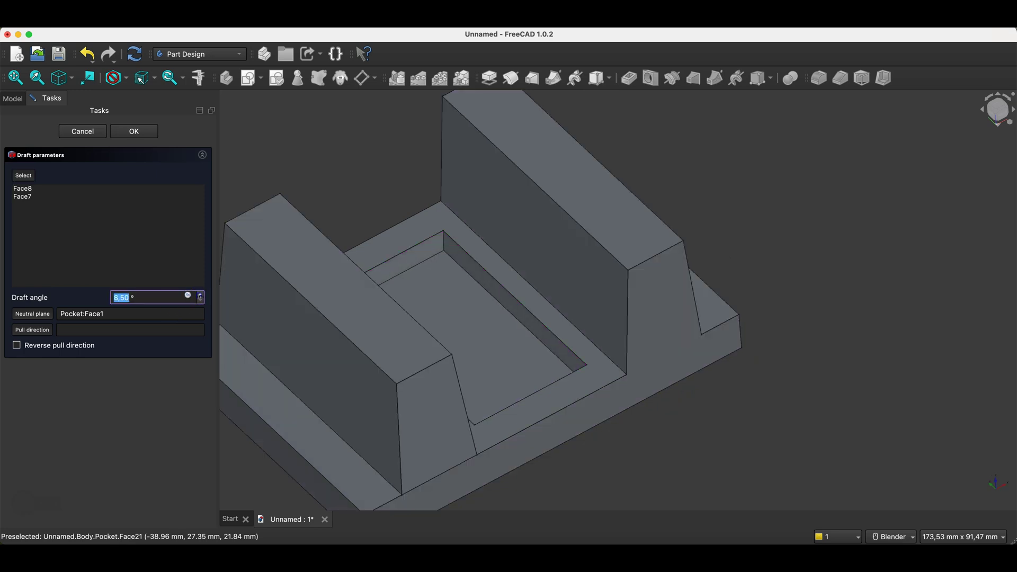
scroll(200, 296, up, 4)
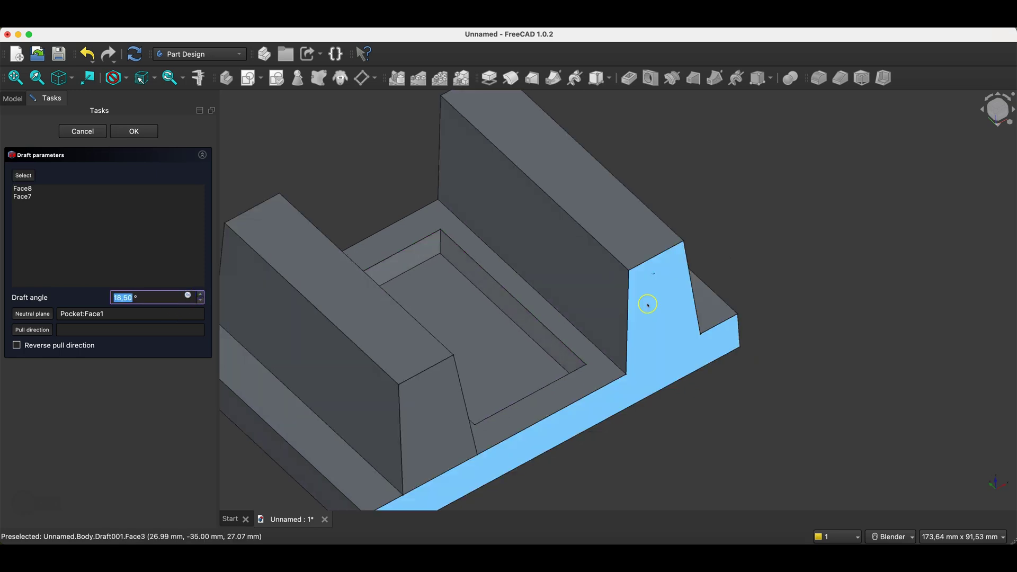
middle_drag(647, 302, 670, 342)
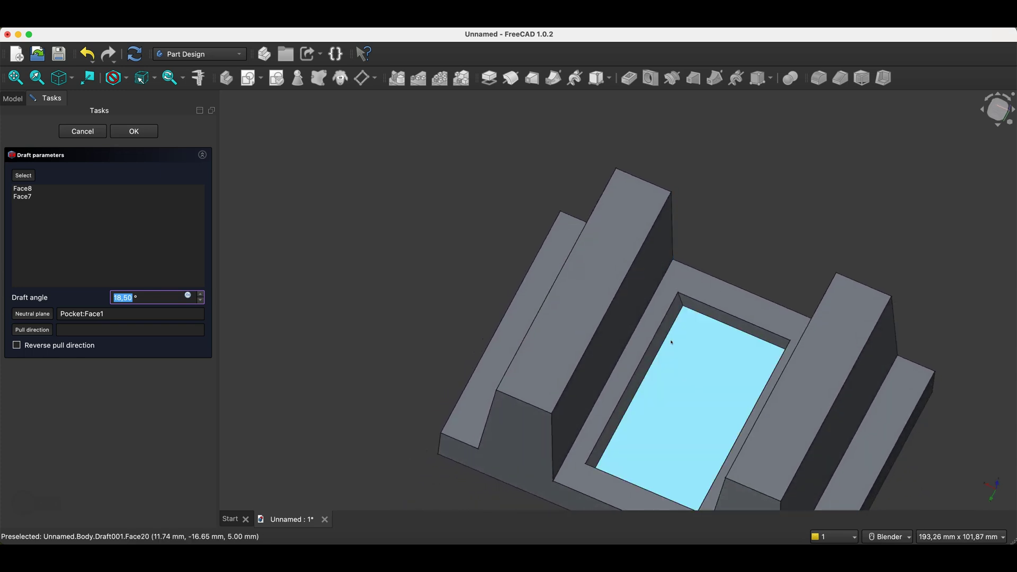
middle_drag(593, 254, 592, 254)
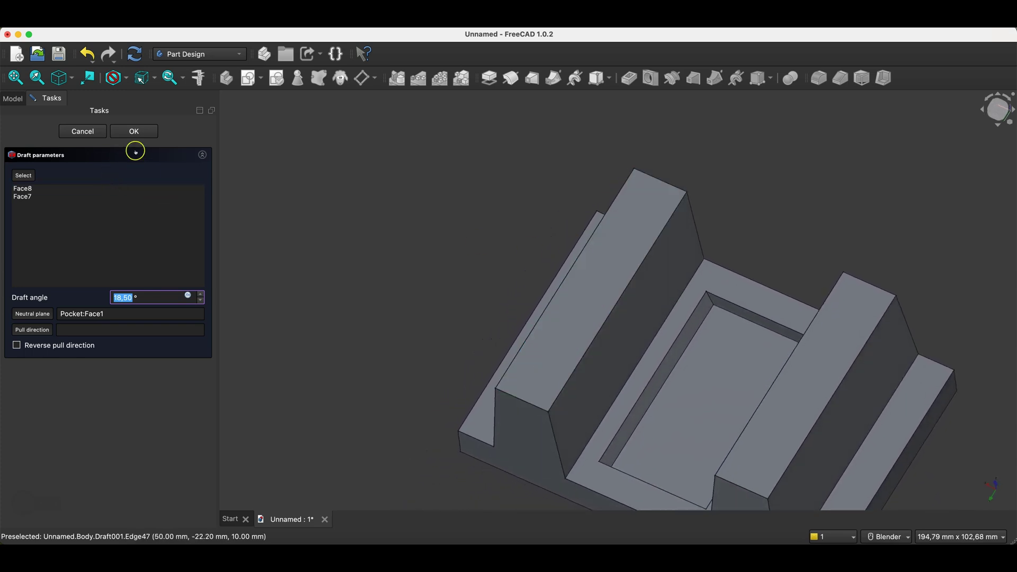
click(100, 133)
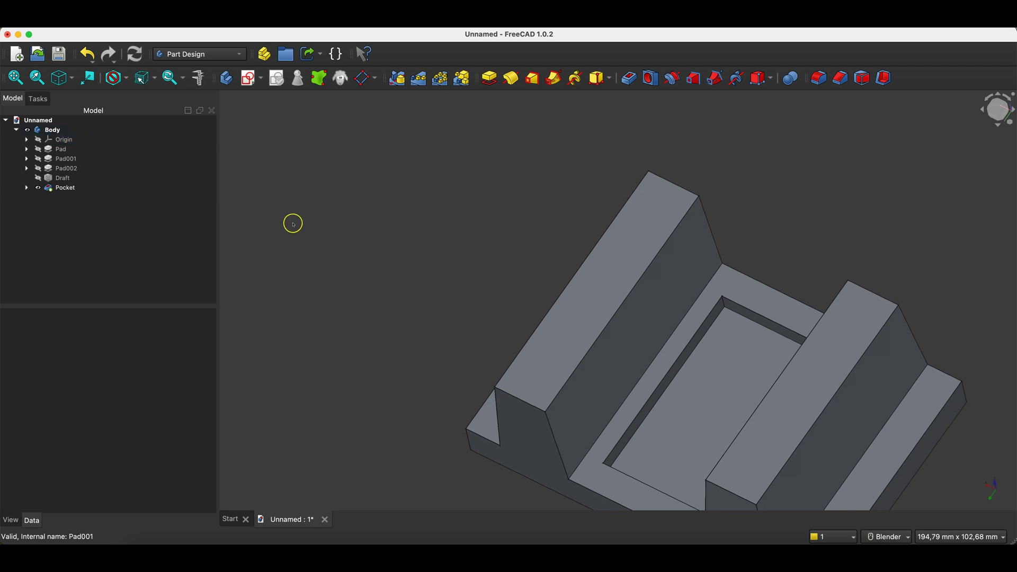
click(68, 78)
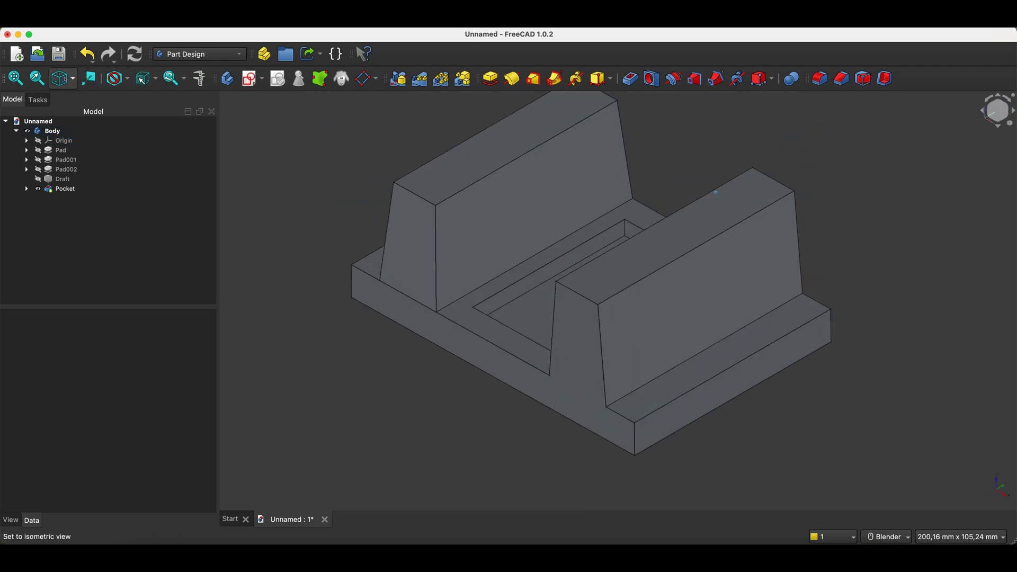